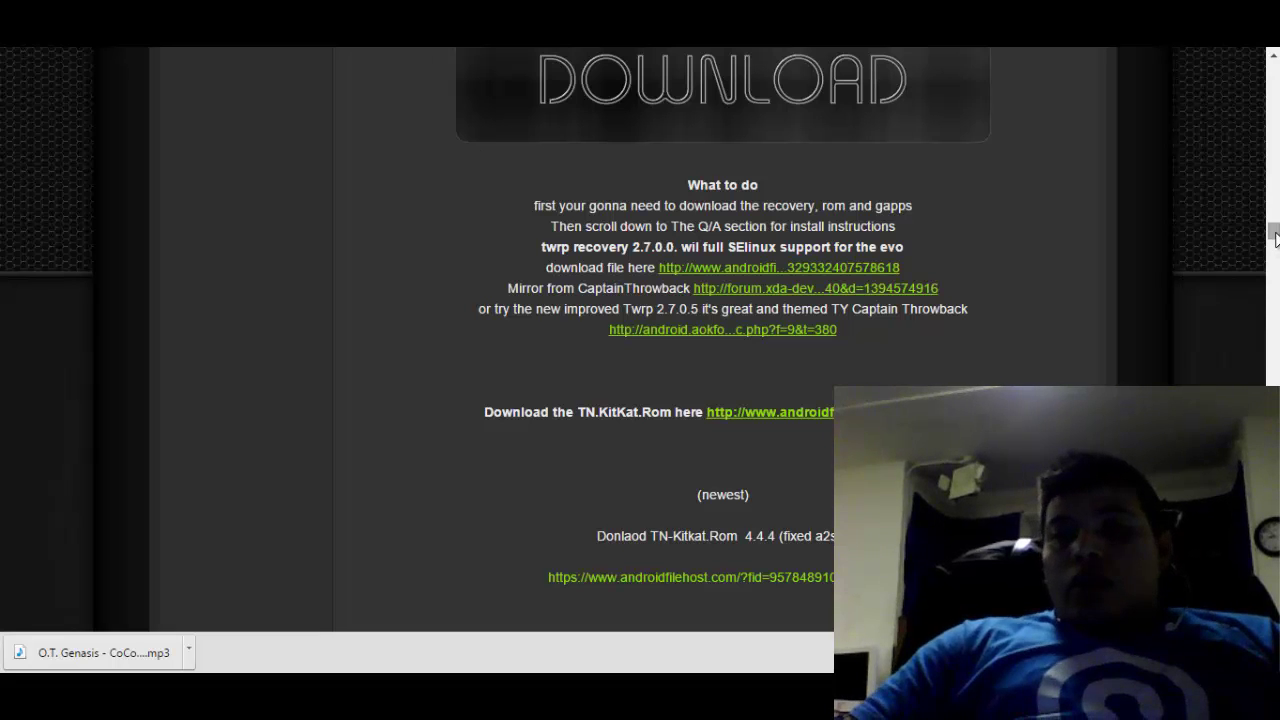
# - Scroll the thread up past the screenshots to the top of the TN KitKat 4.4.4 opening post
pyautogui.moveTo(1272, 231); pyautogui.dragTo(1270, 167)
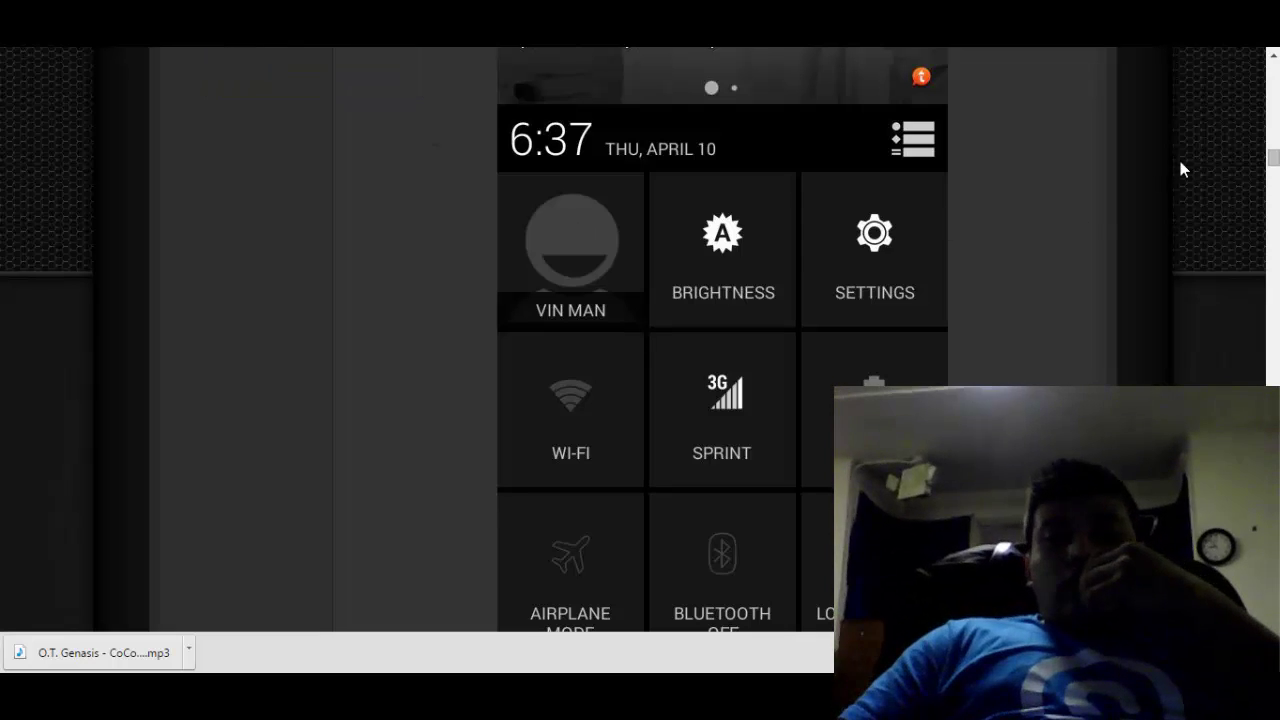
pyautogui.moveTo(1276, 165)
pyautogui.mouseDown()
pyautogui.moveTo(1272, 80)
pyautogui.moveTo(1270, 92)
pyautogui.mouseUp()
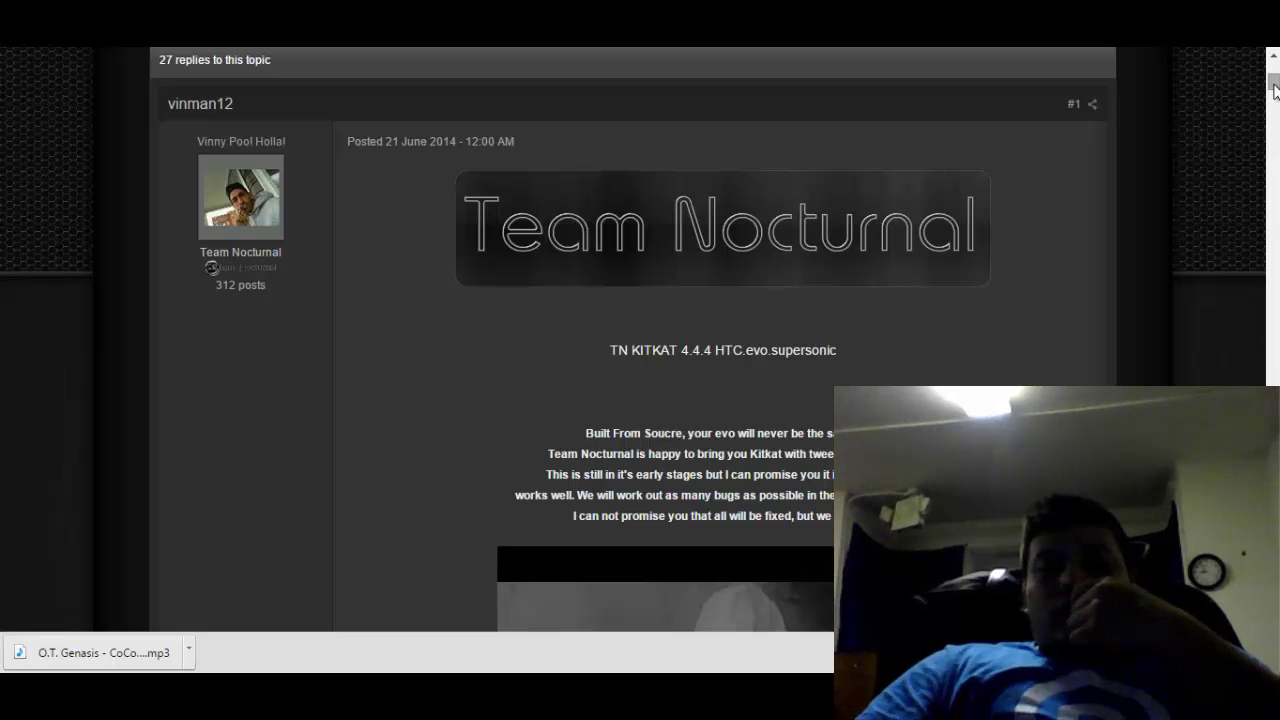
# - Scroll down to the Download section and follow the TWRP recovery 2.7.0.0 AndroidFileHost link
pyautogui.moveTo(1275, 90); pyautogui.dragTo(1269, 238)
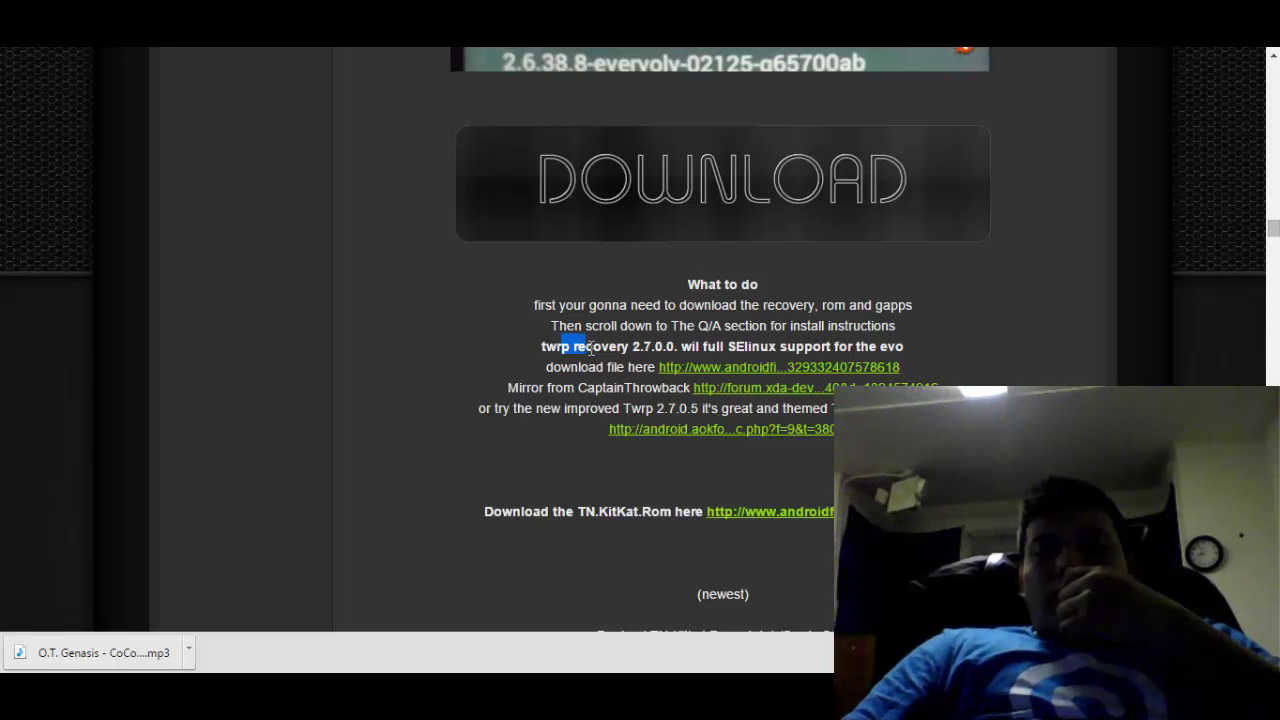
pyautogui.click(605, 348)
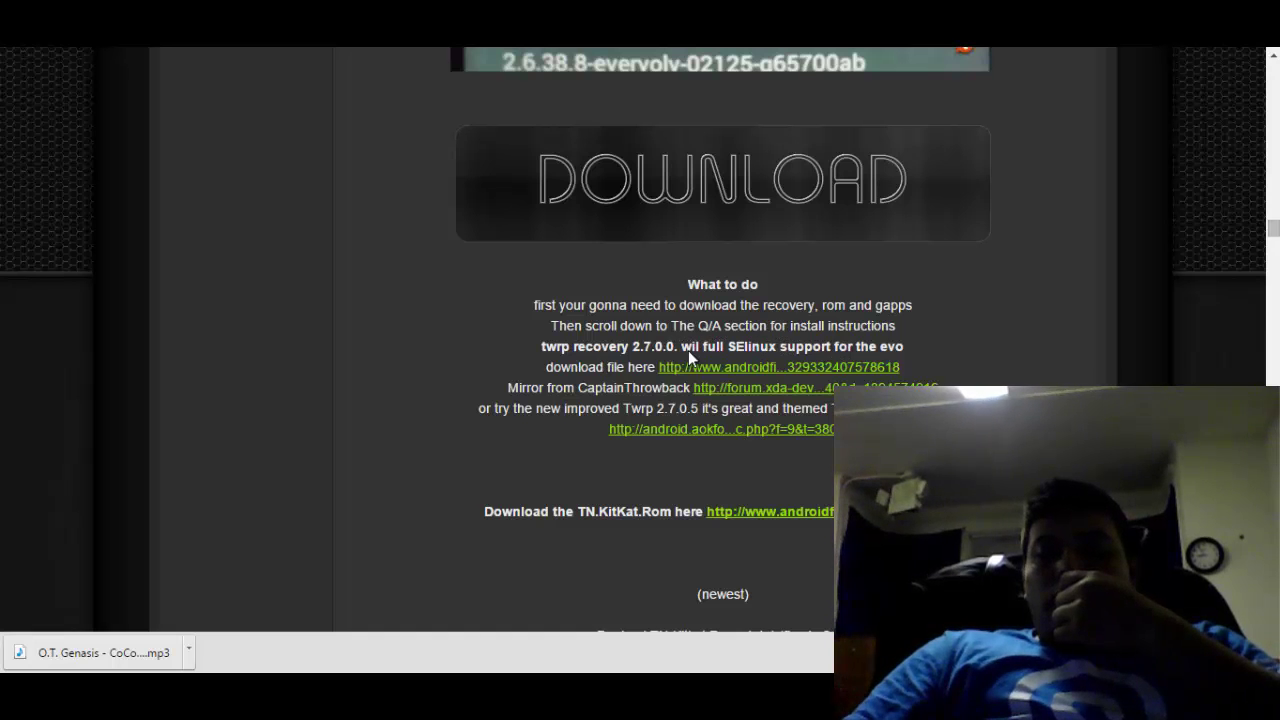
pyautogui.click(714, 369)
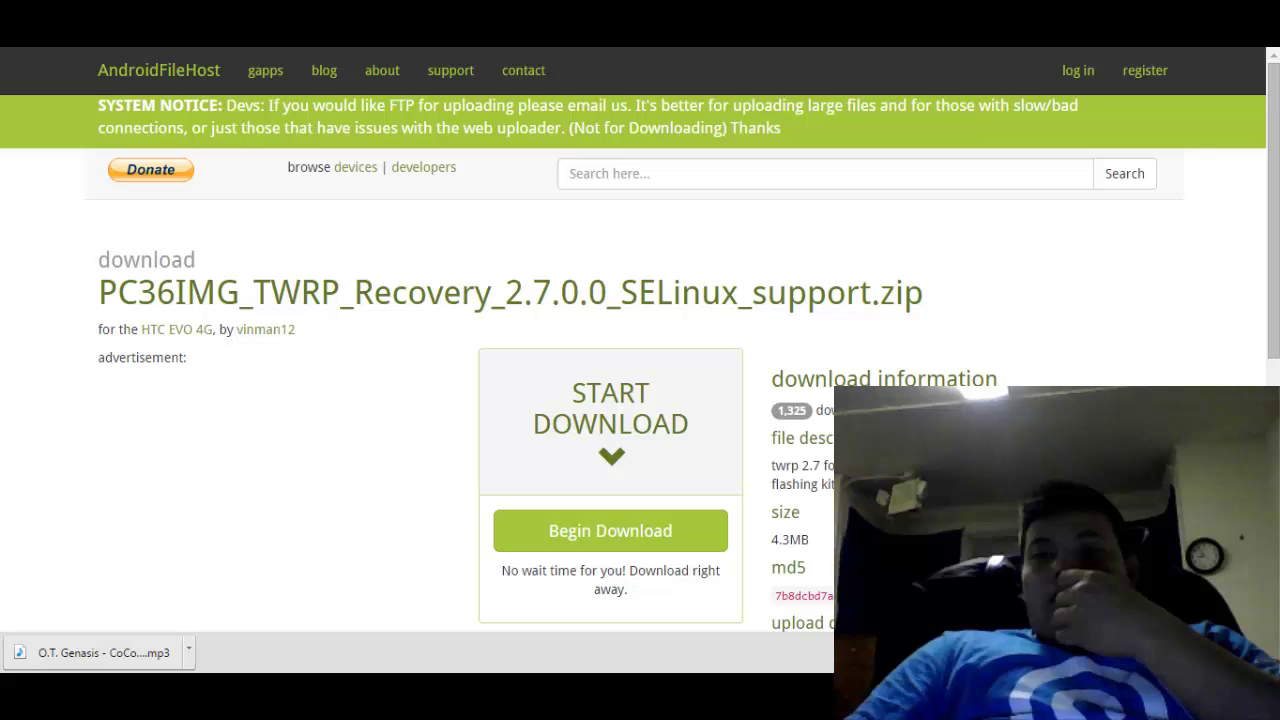
# - Download the 4.3 MB PC36IMG_TWRP_Recovery_2.7.0.0_SELinux_support.zip from the primary mirror
pyautogui.click(618, 535)
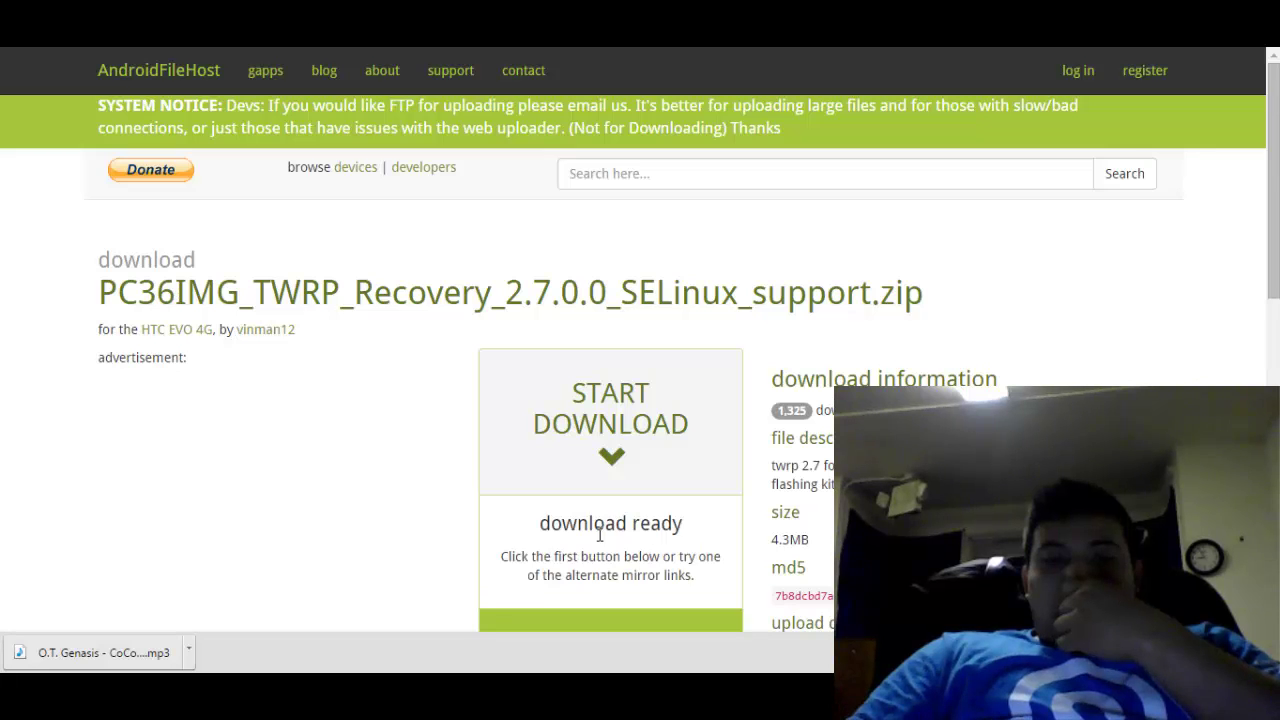
pyautogui.scroll(-2, 1276, 198)
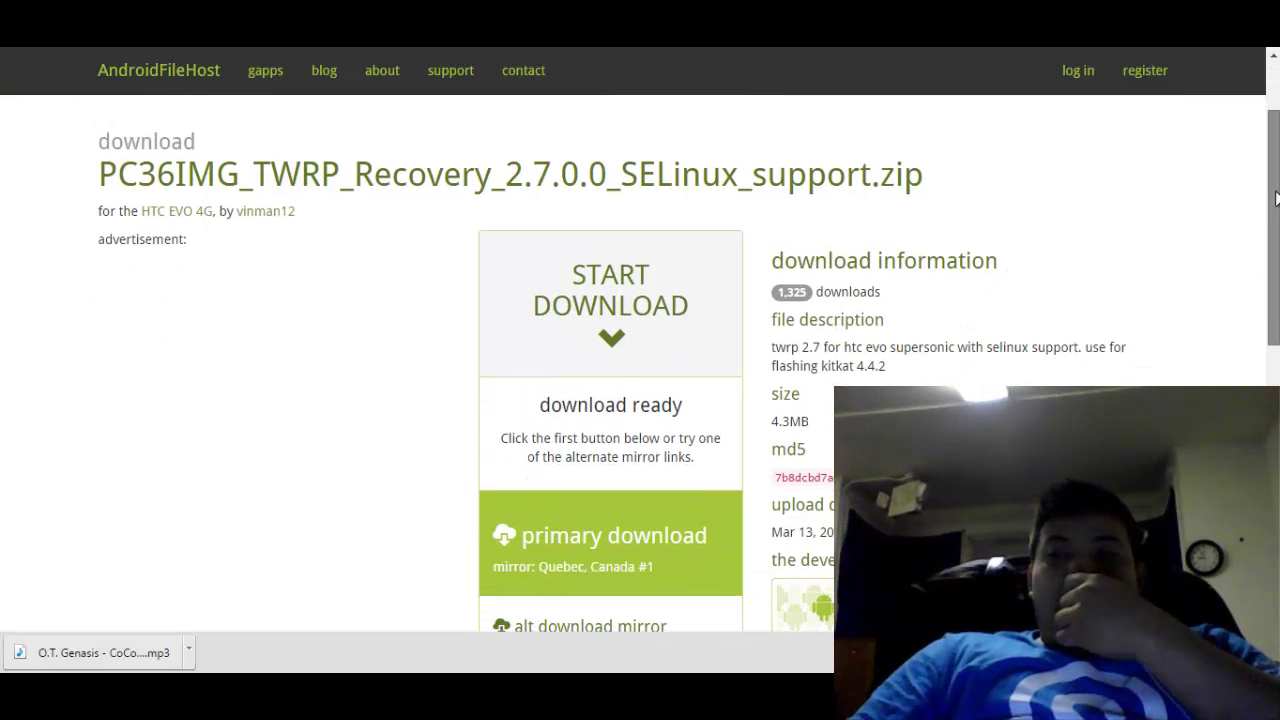
pyautogui.scroll(-1, 1276, 207)
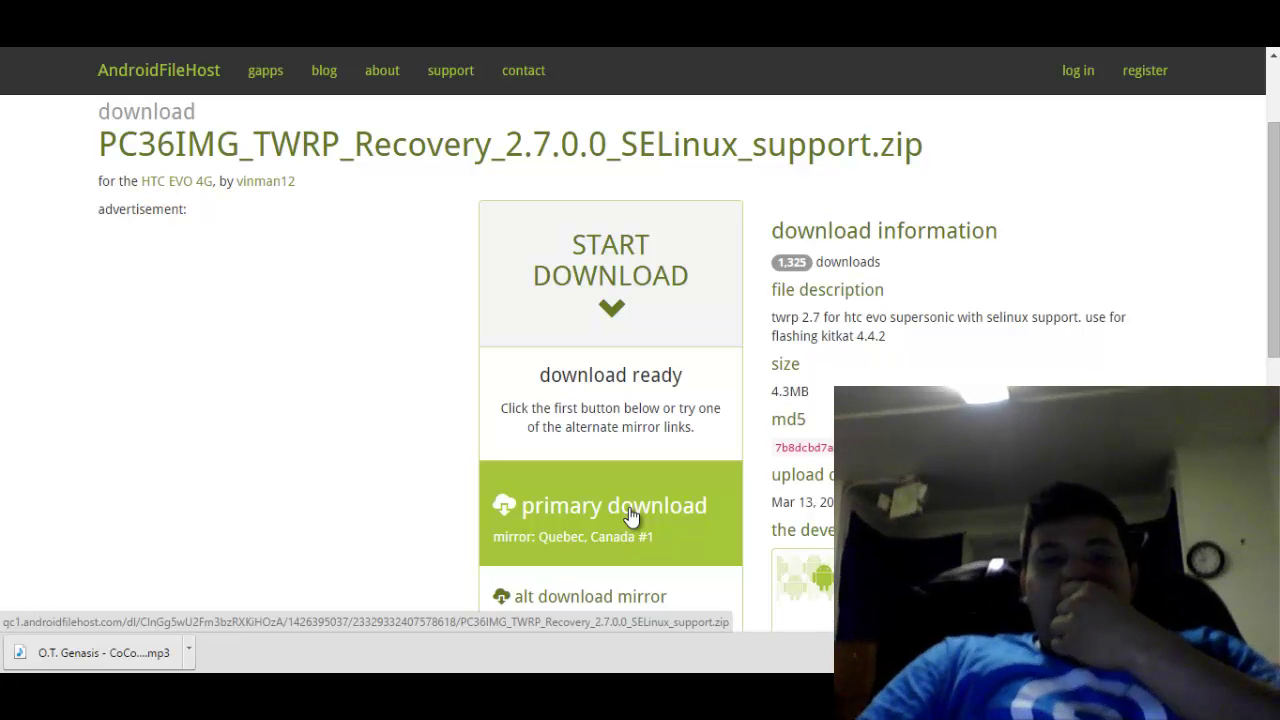
pyautogui.click(630, 515)
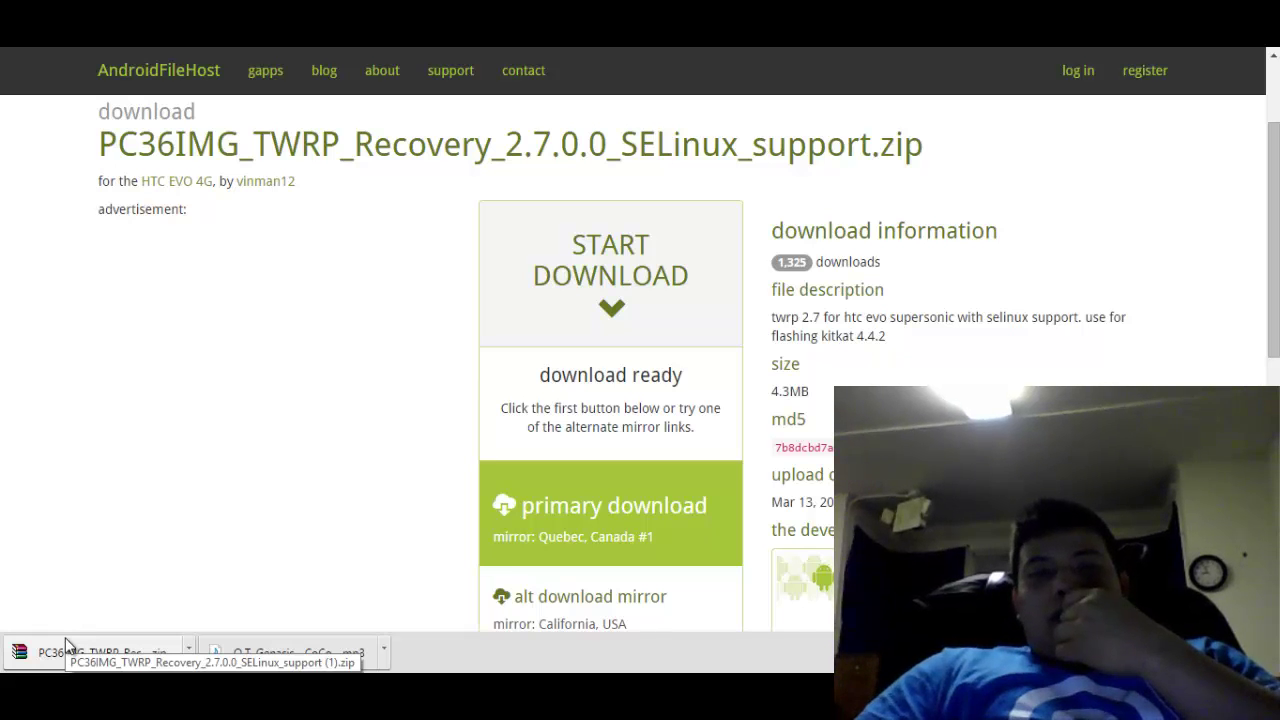
pyautogui.click(451, 20)
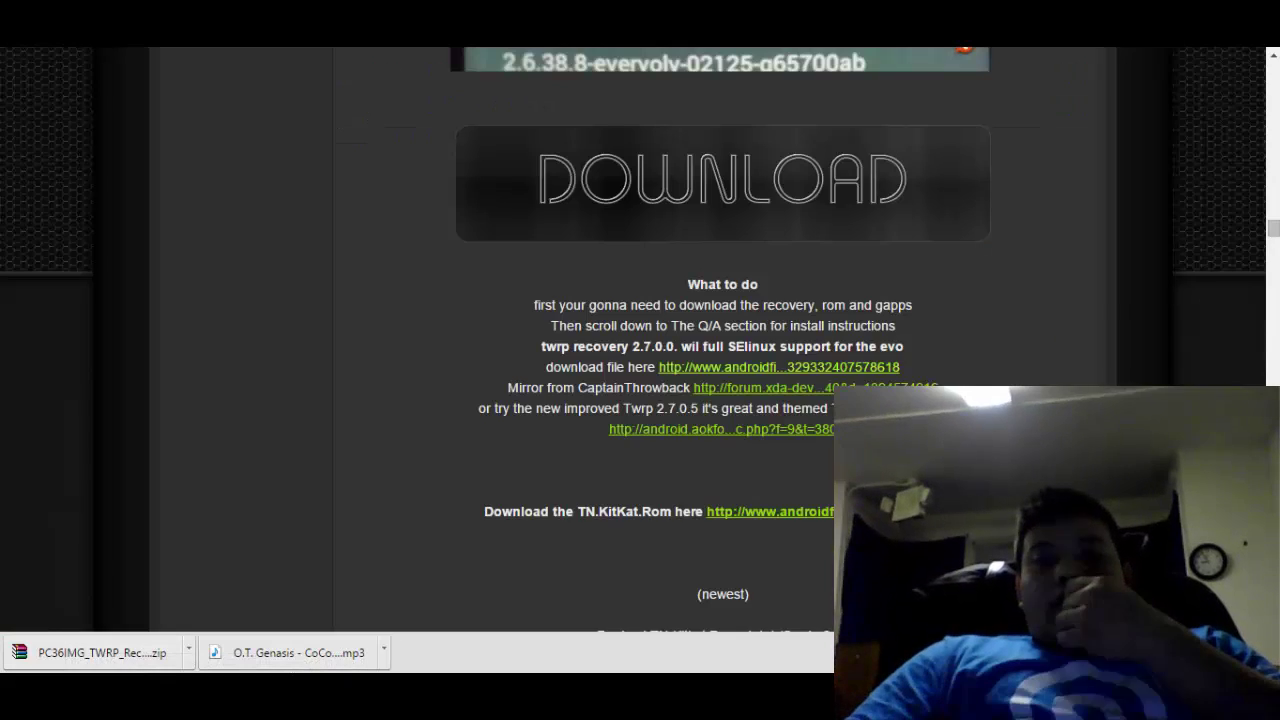
pyautogui.moveTo(1274, 236); pyautogui.dragTo(1274, 600)
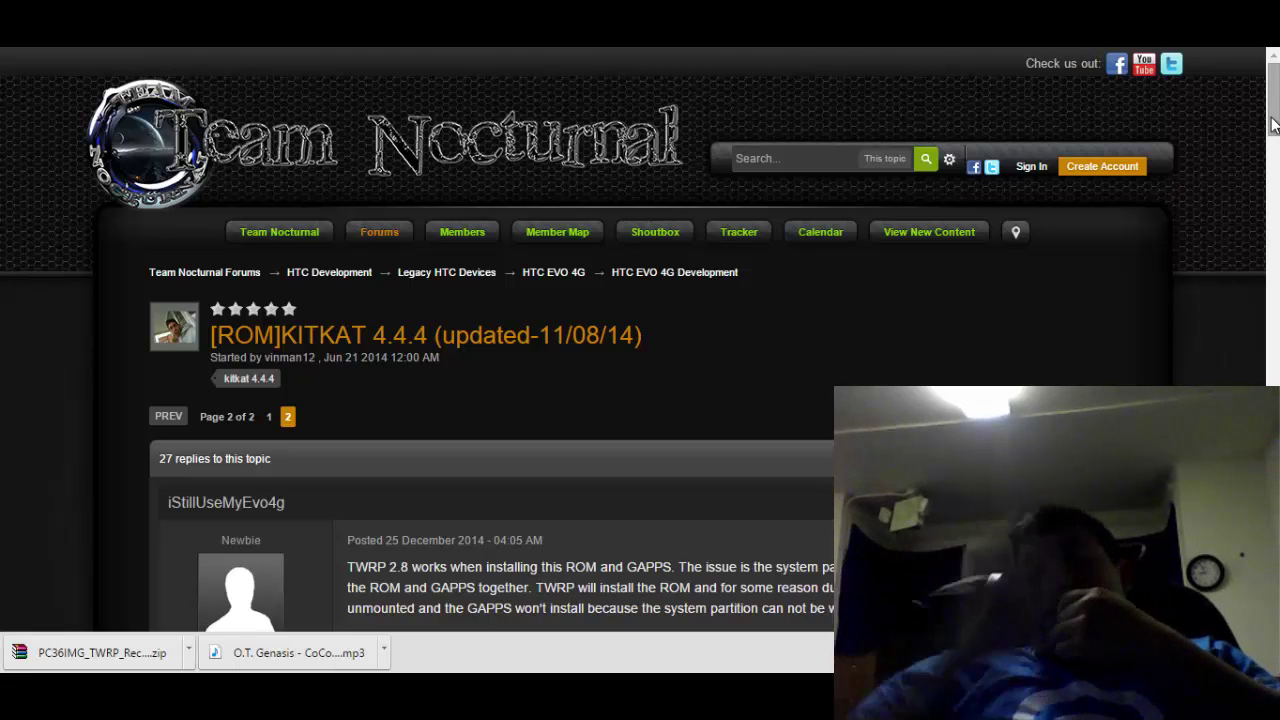
pyautogui.click(760, 174)
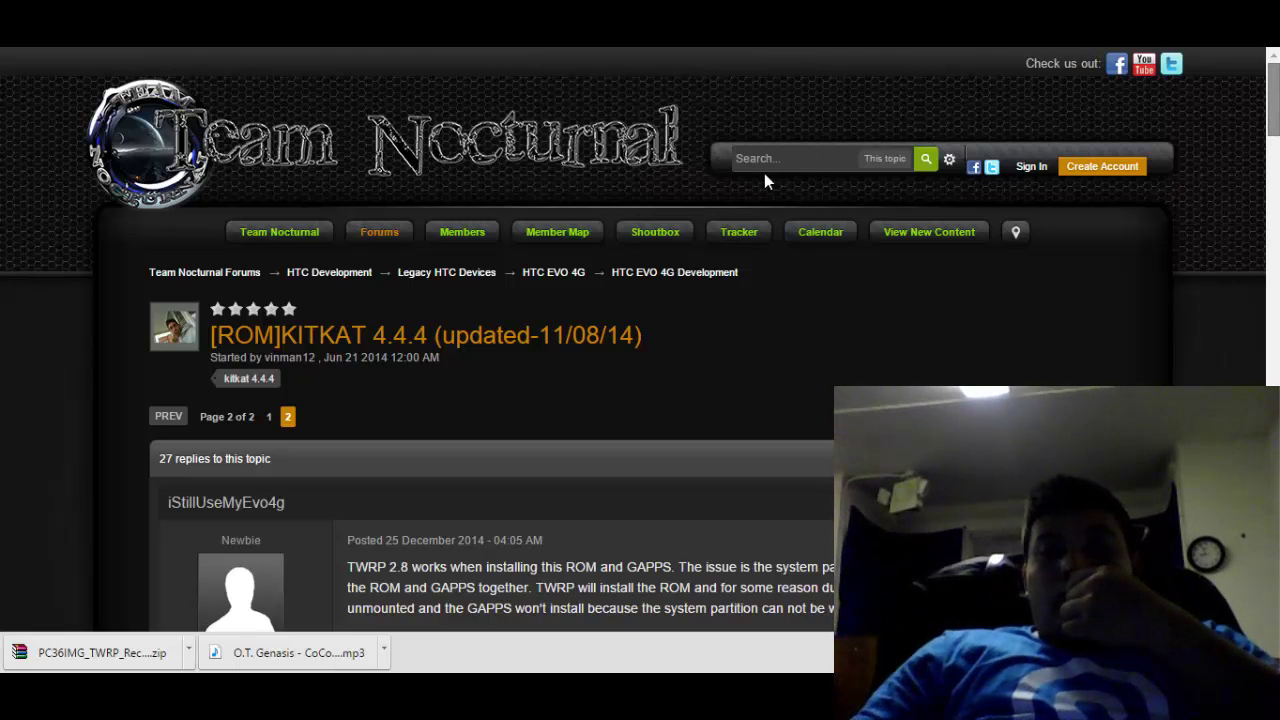
pyautogui.moveTo(1272, 110); pyautogui.dragTo(1272, 155)
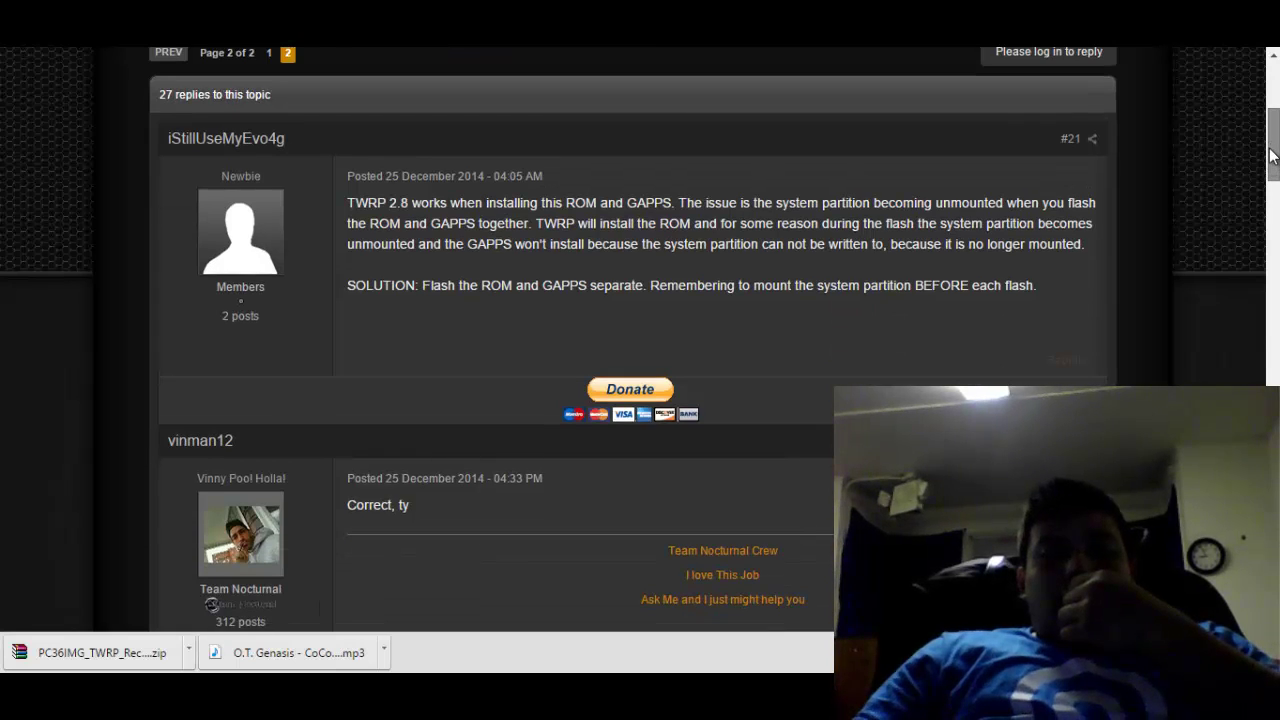
pyautogui.moveTo(1272, 155); pyautogui.dragTo(1272, 280)
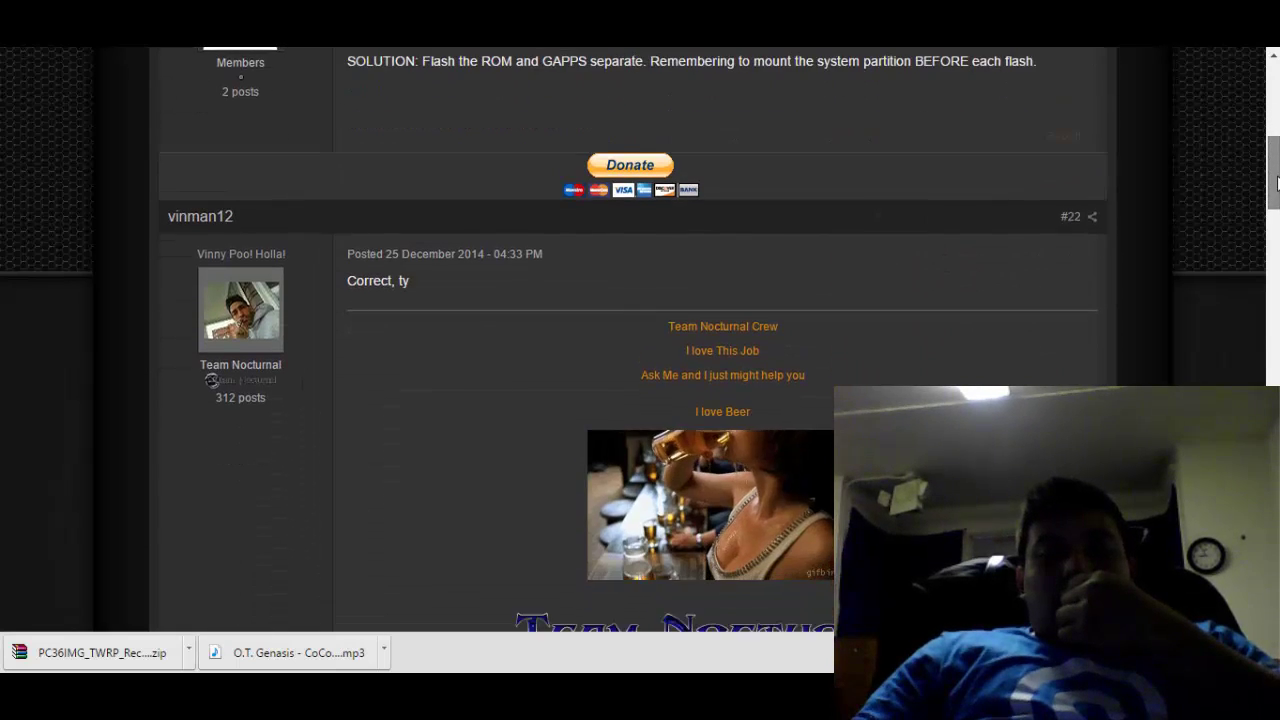
pyautogui.scroll(-3, 1031, 297)
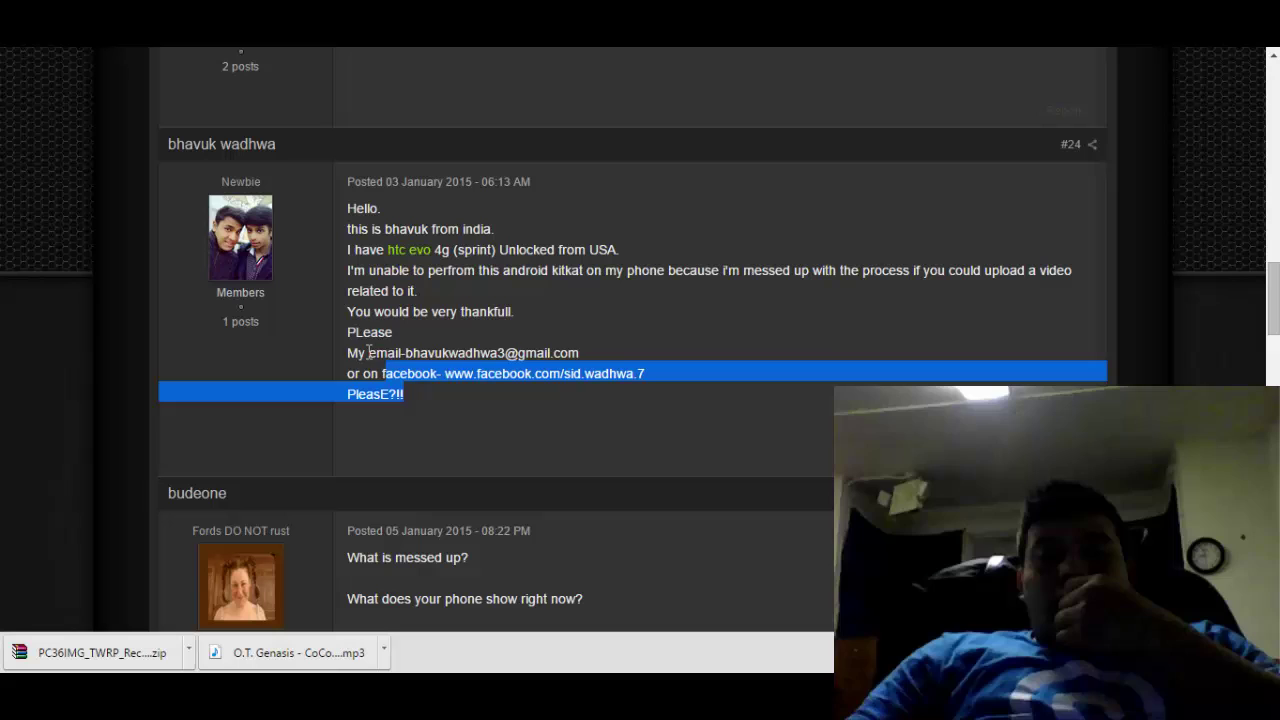
pyautogui.moveTo(368, 352); pyautogui.dragTo(375, 345)
pyautogui.click(869, 327)
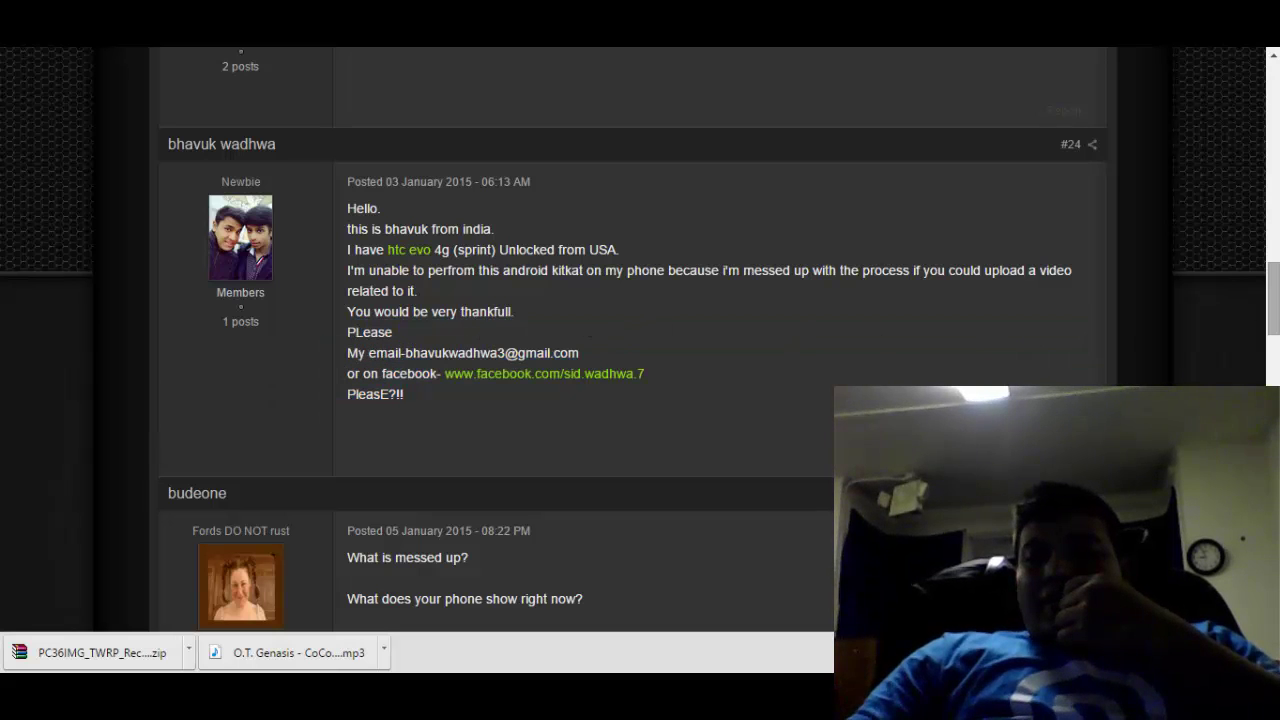
pyautogui.moveTo(1271, 316)
pyautogui.mouseDown()
pyautogui.moveTo(1271, 485)
pyautogui.moveTo(1271, 449)
pyautogui.mouseUp()
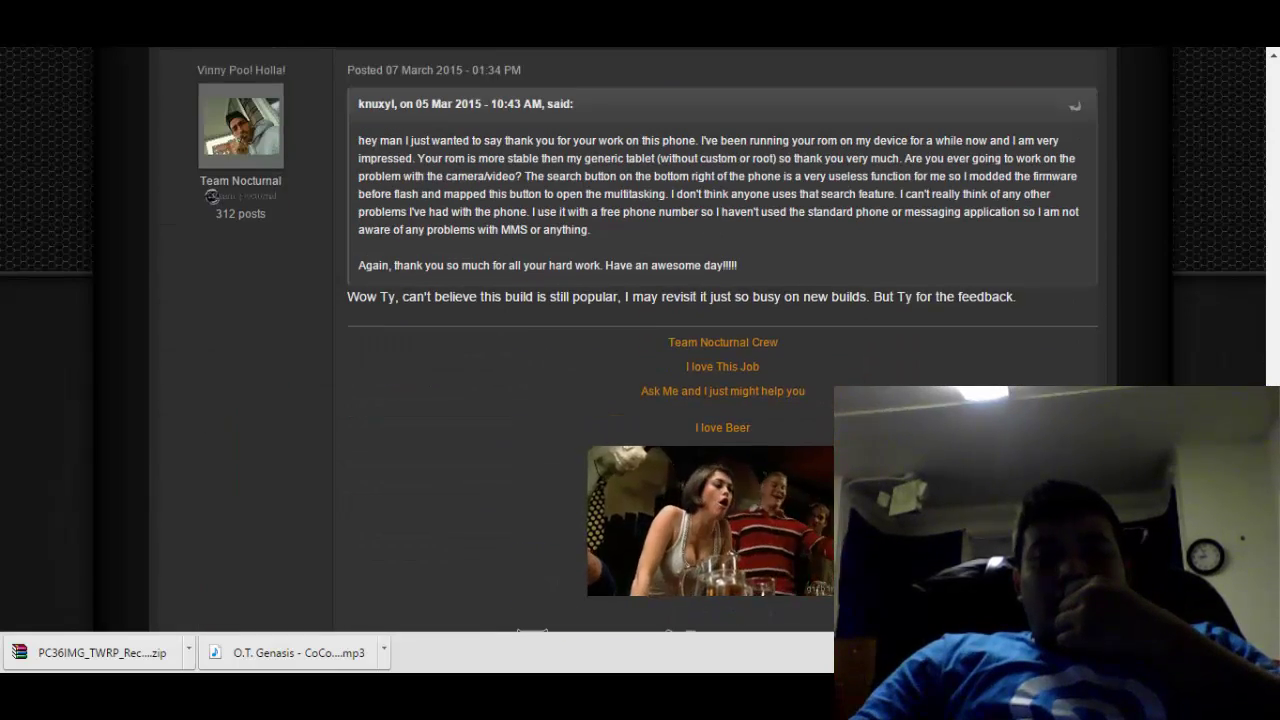
pyautogui.scroll(-5, 652, 340)
pyautogui.scroll(2, 652, 340)
pyautogui.scroll(4, 652, 340)
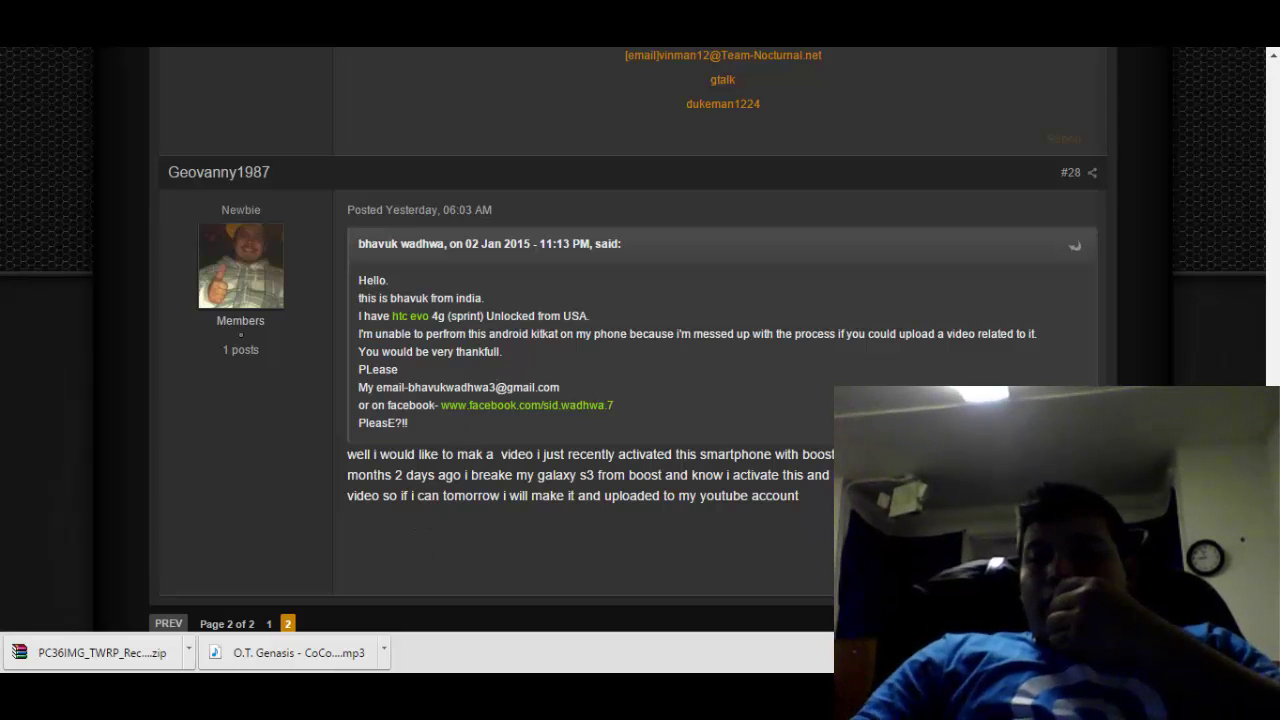
pyautogui.scroll(15, 391, 535)
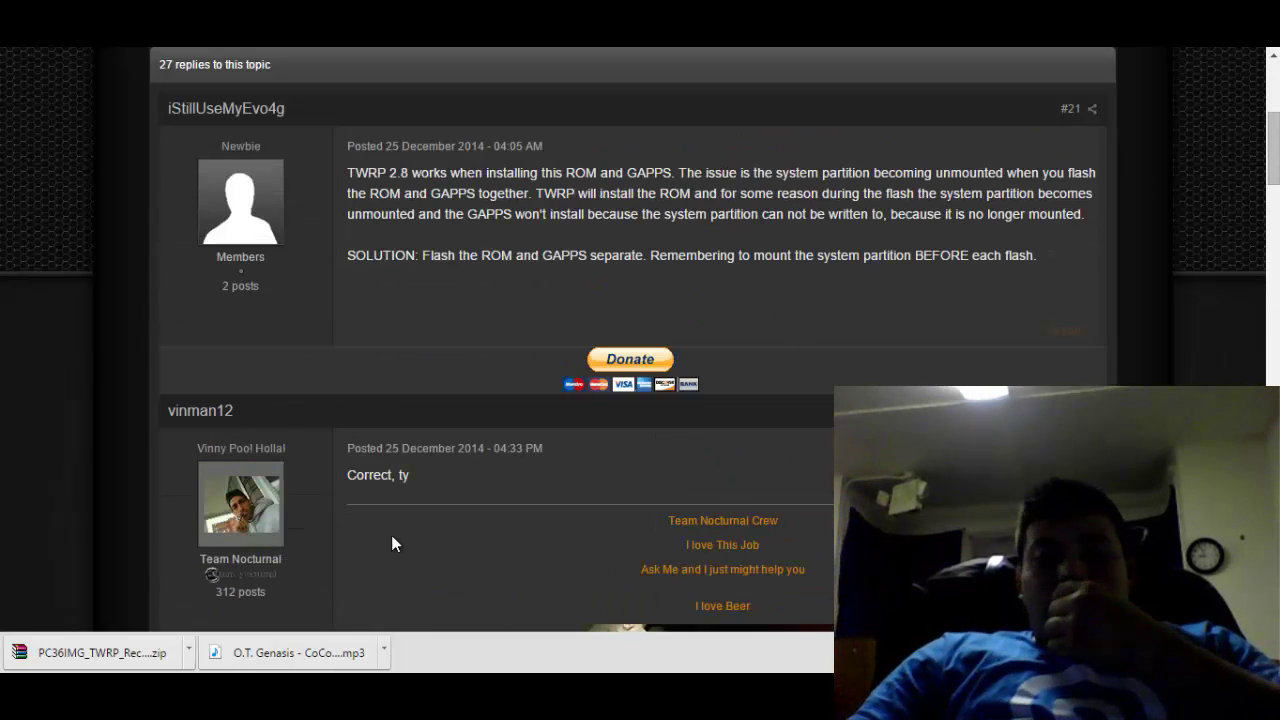
pyautogui.click(190, 652)
pyautogui.click(230, 592)
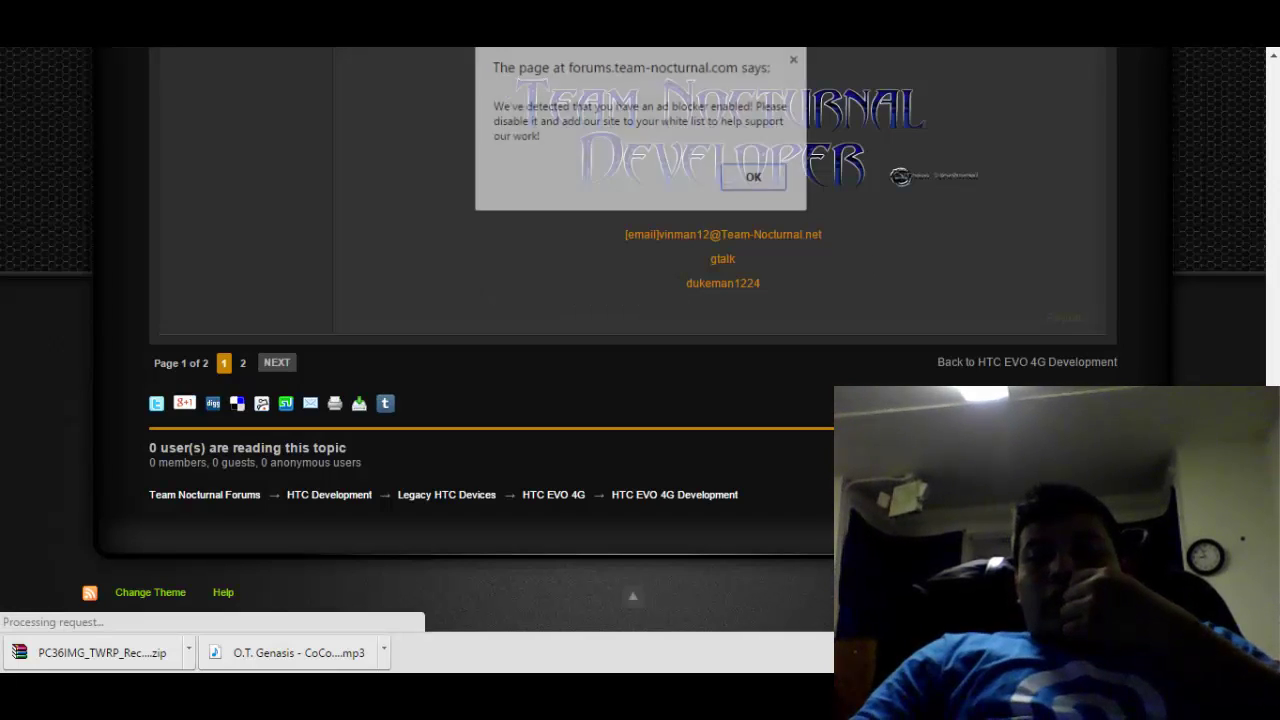
pyautogui.click(768, 188)
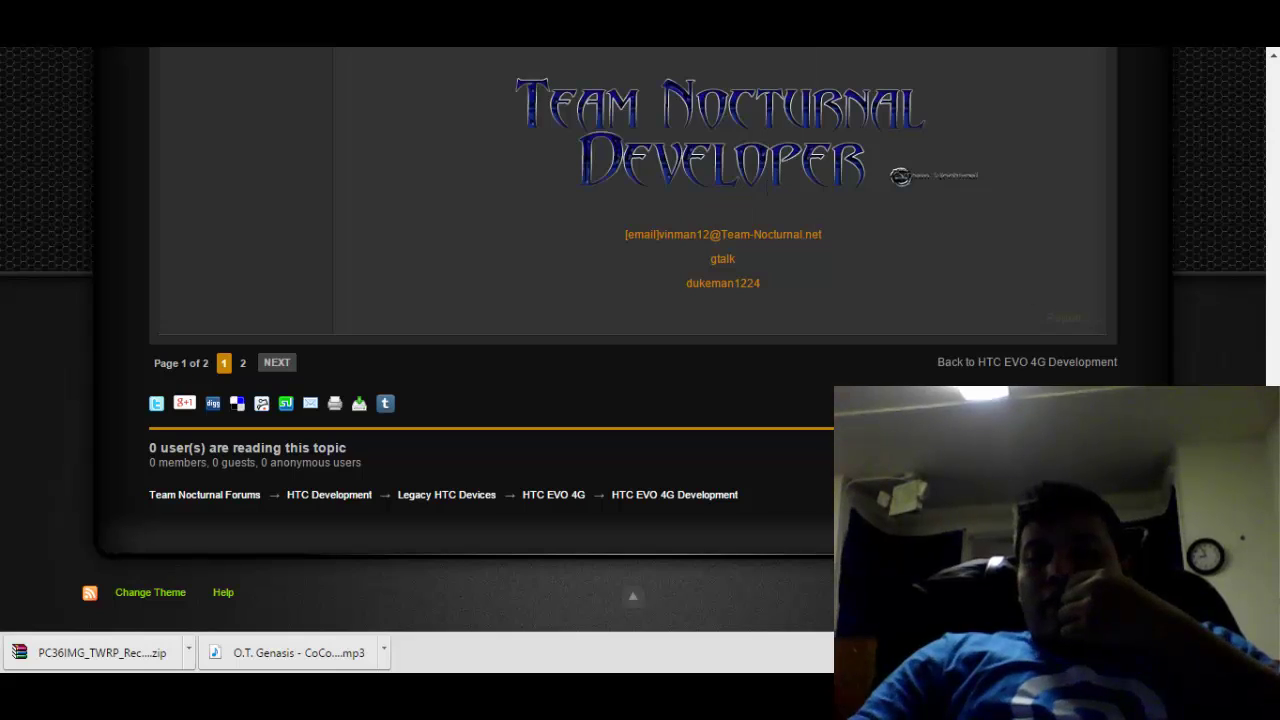
pyautogui.moveTo(1272, 600); pyautogui.dragTo(1260, 247)
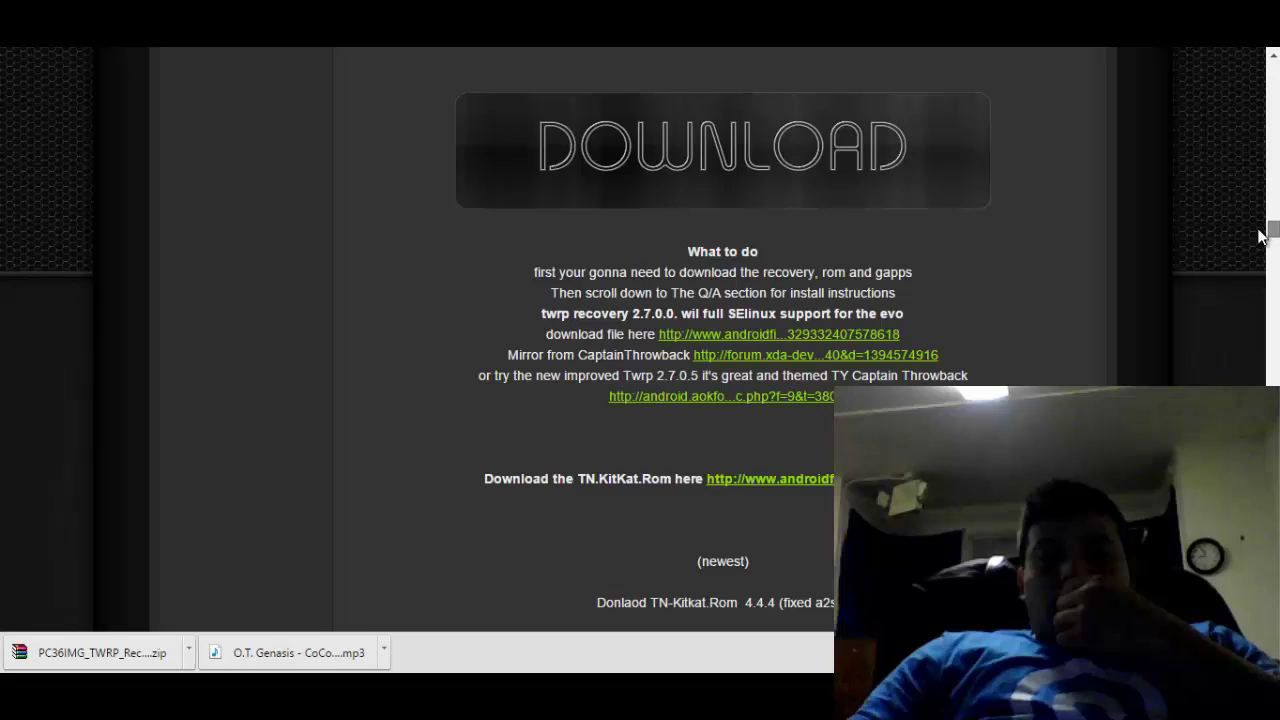
# - Scroll the post down to the MODS and SOURCE CODE sections, then open the downloaded zip's options
pyautogui.scroll(-1, 968, 181)
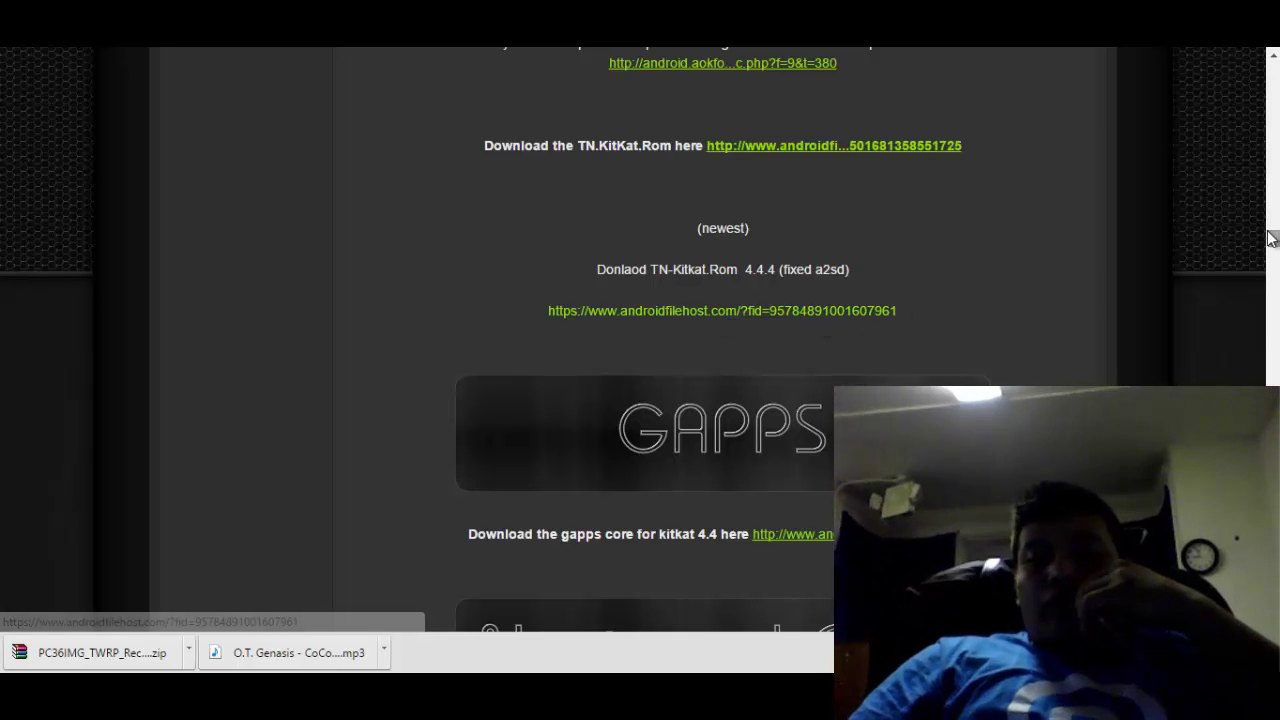
pyautogui.moveTo(1271, 238); pyautogui.dragTo(1270, 247)
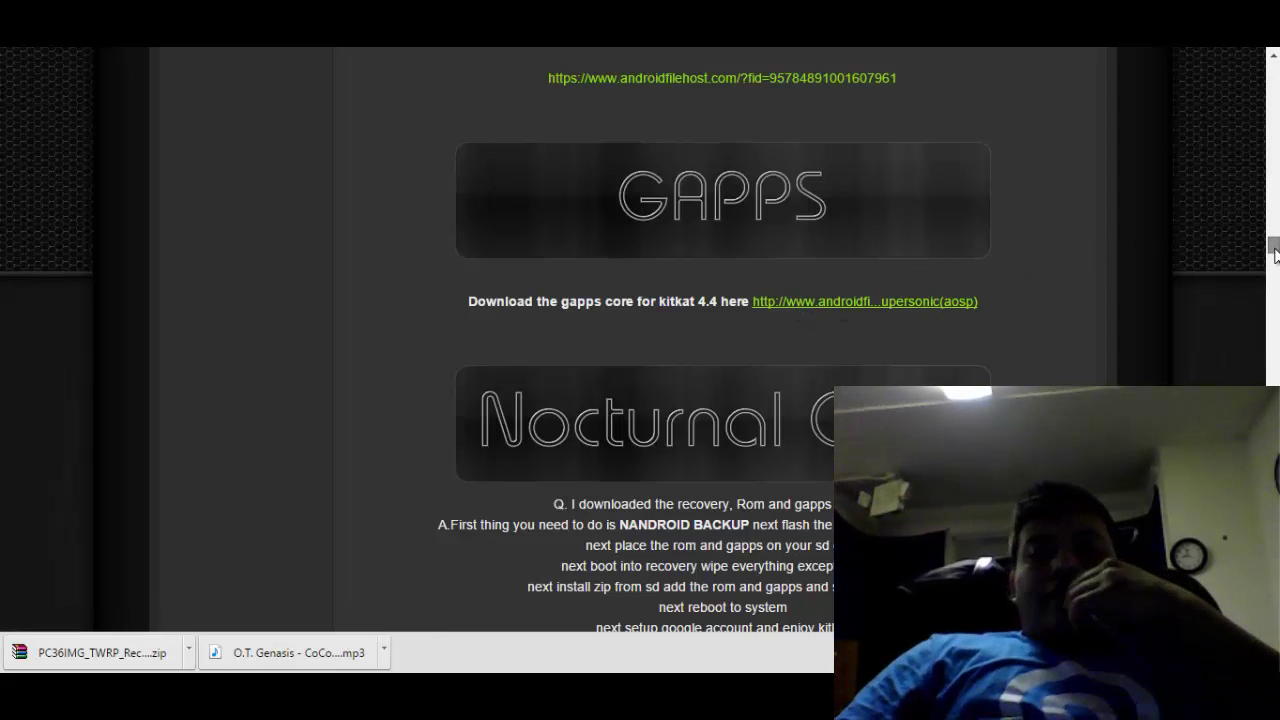
pyautogui.moveTo(1274, 255); pyautogui.dragTo(1273, 277)
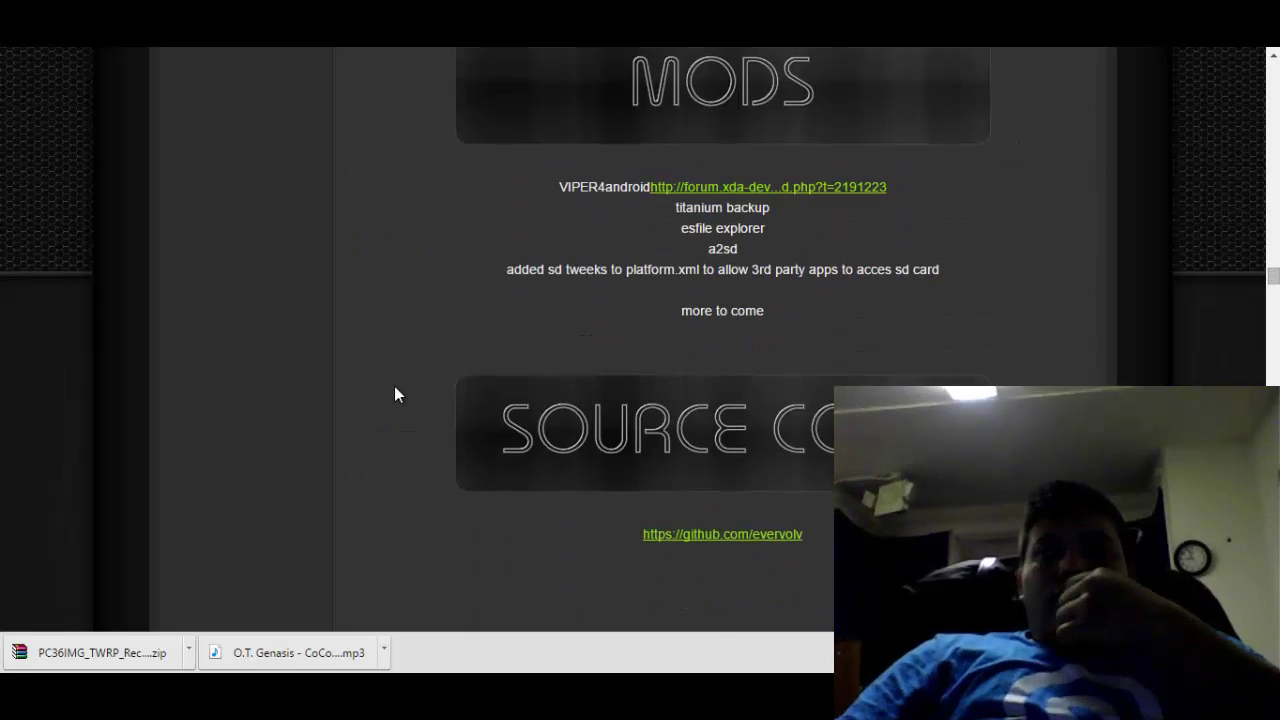
pyautogui.click(189, 650)
# - Show the TWRP recovery zip in Downloads and inspect its contents in WinRAR
pyautogui.click(263, 598)
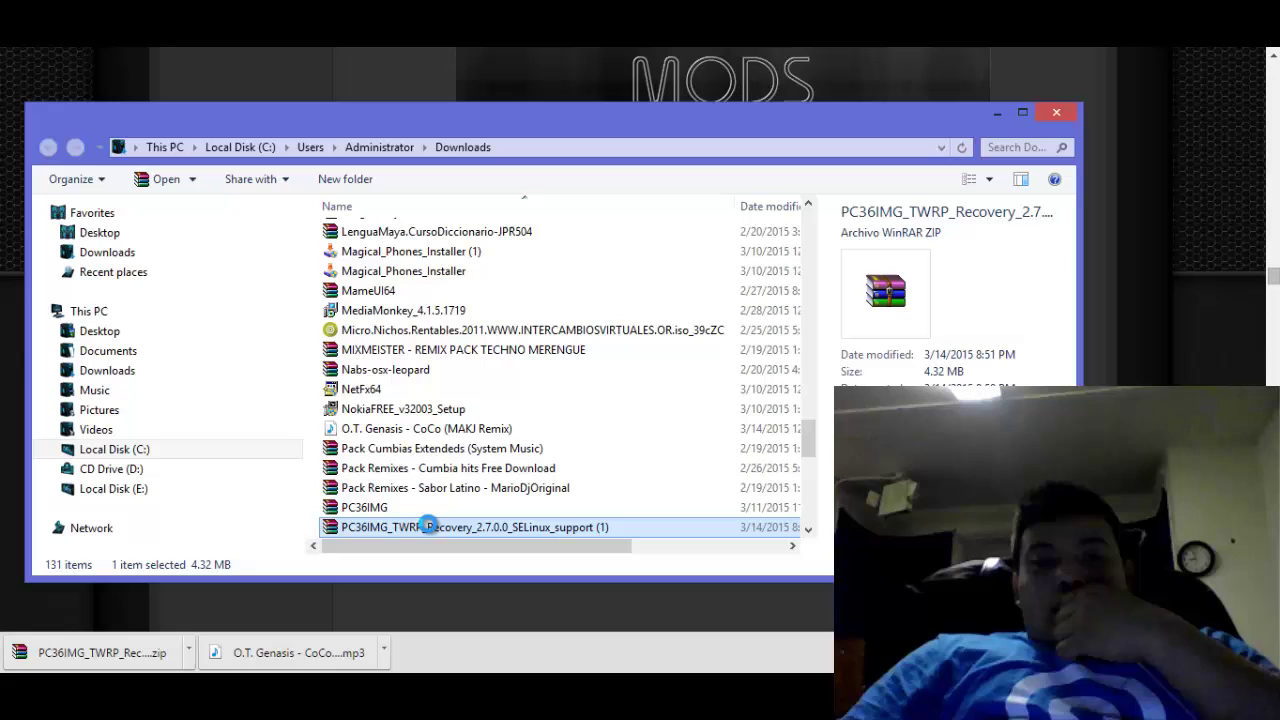
pyautogui.rightClick(408, 532)
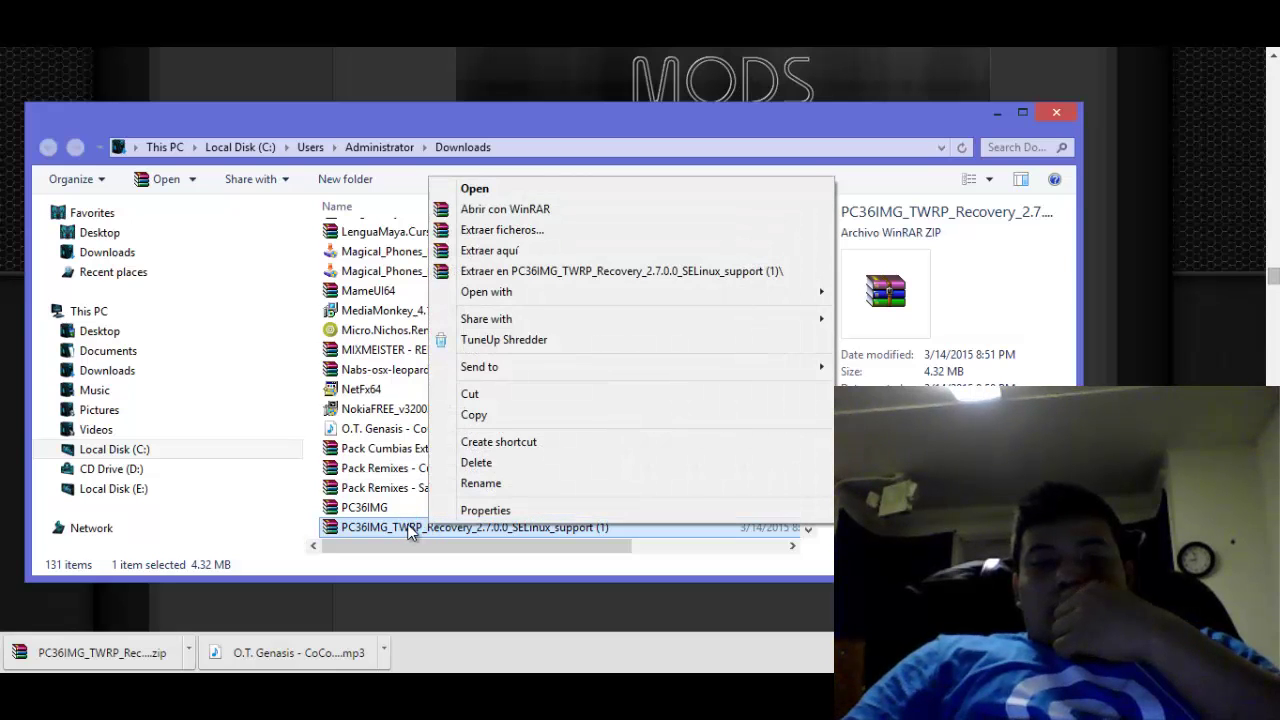
pyautogui.click(562, 208)
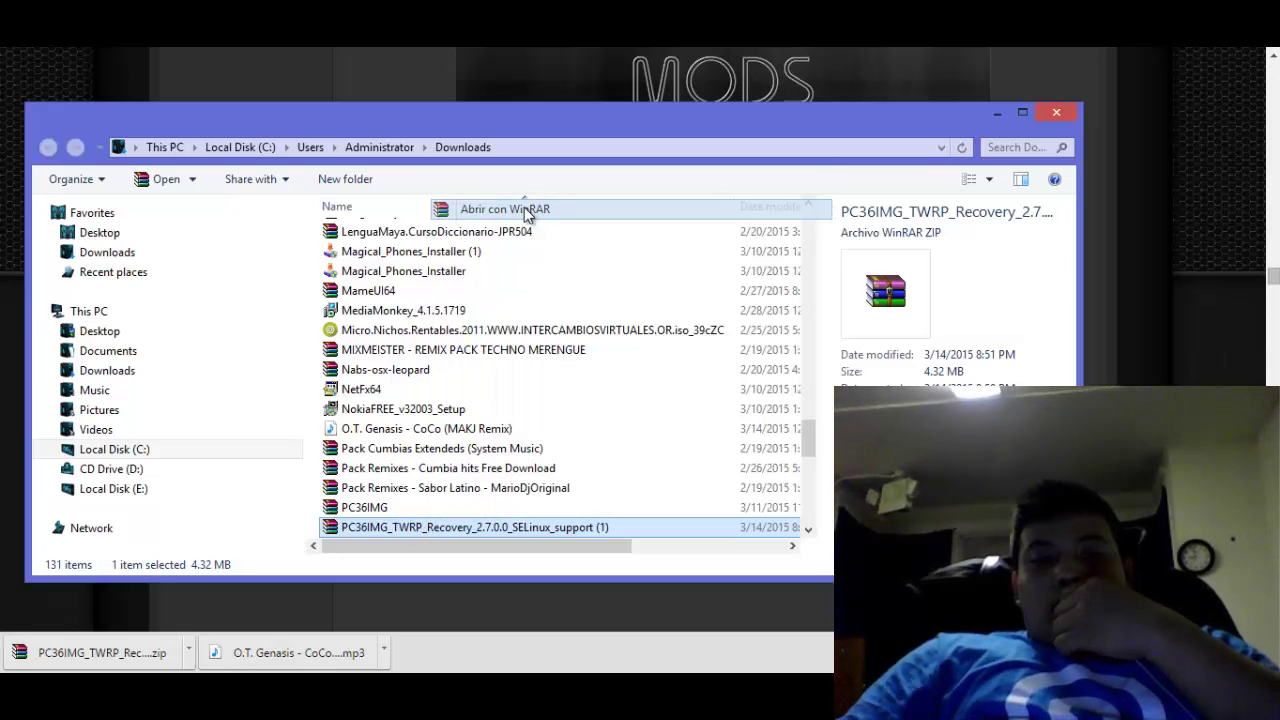
pyautogui.click(990, 118)
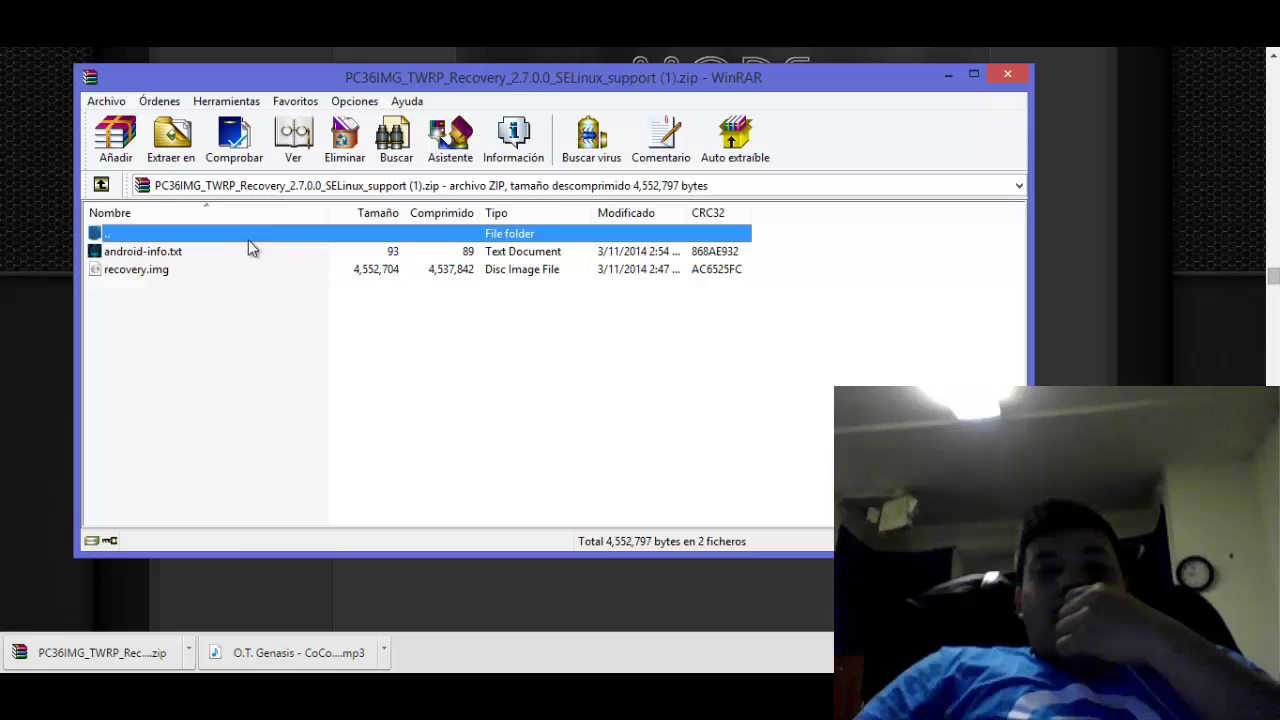
pyautogui.click(1018, 78)
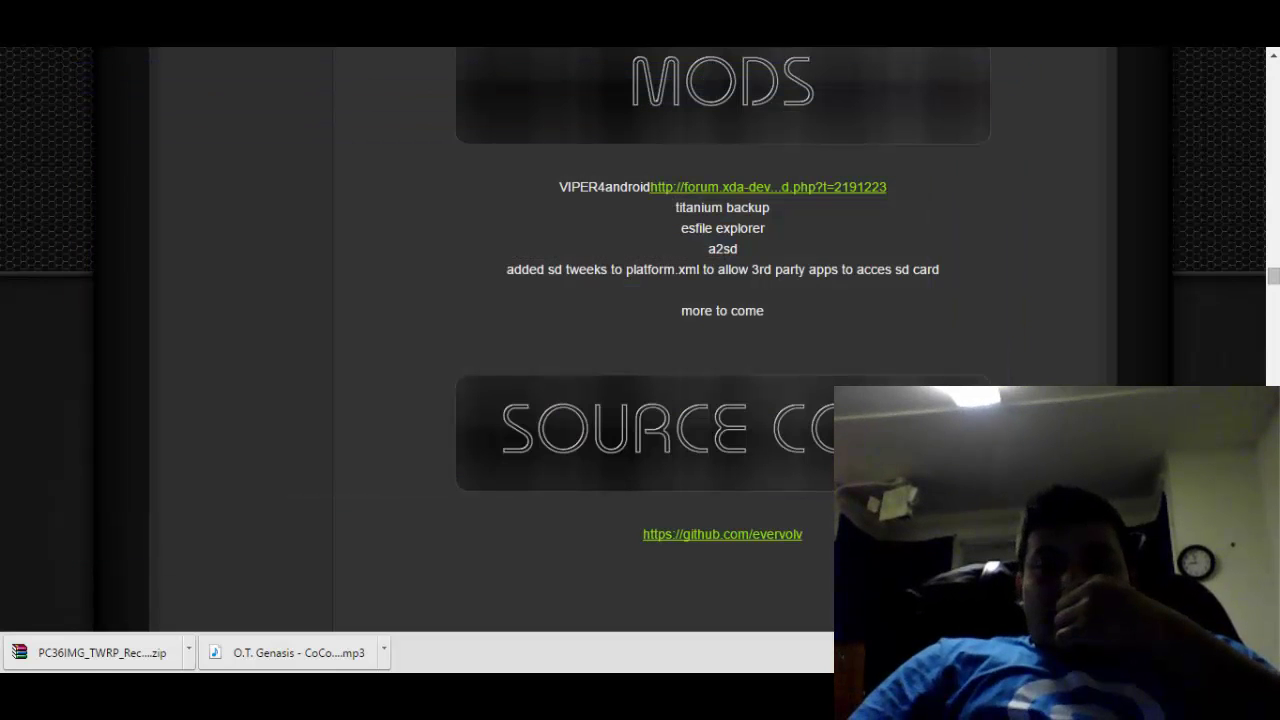
pyautogui.click(277, 95)
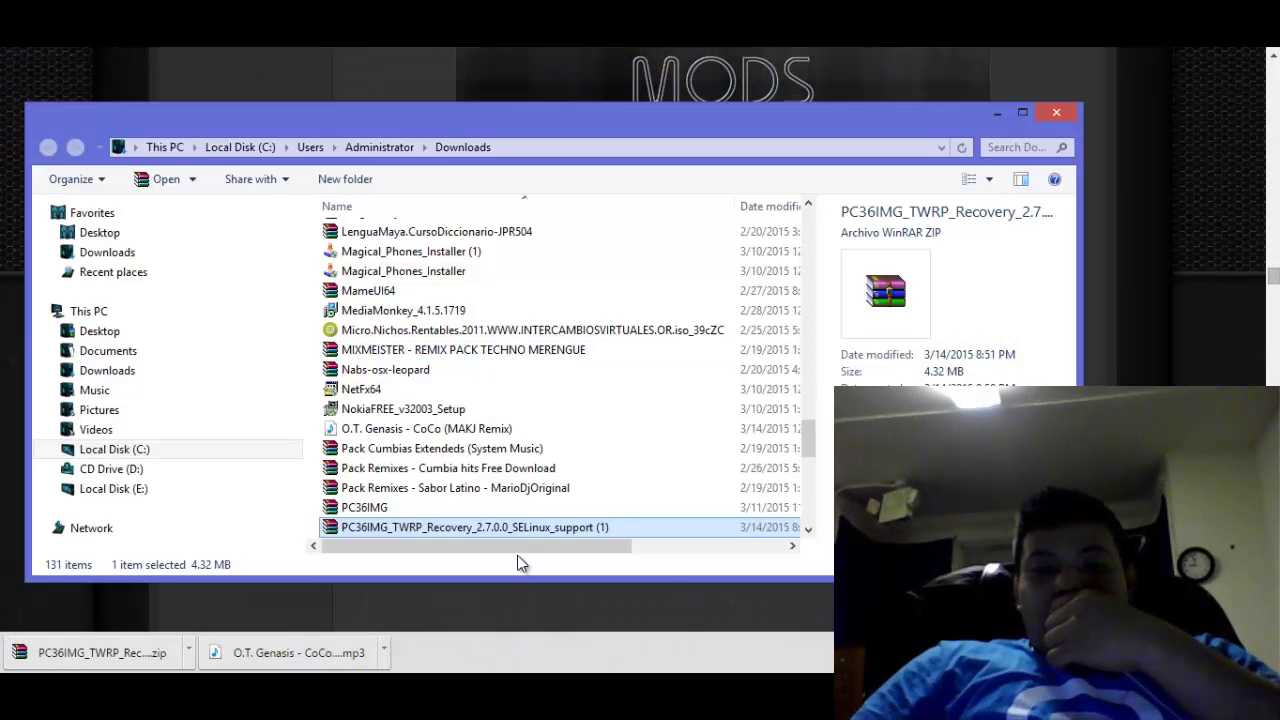
# - Inspect the existing PC36IMG archive, checking its android-info.txt and recovery.img files
pyautogui.click(463, 530)
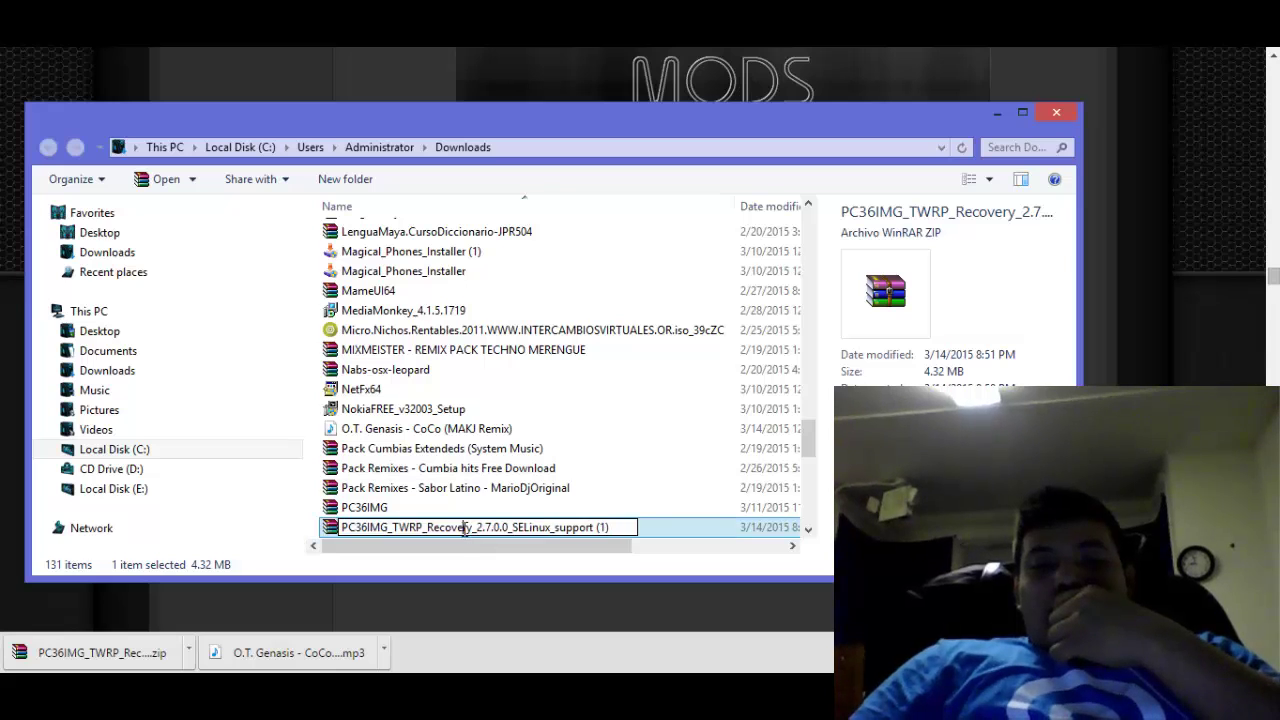
pyautogui.click(452, 552)
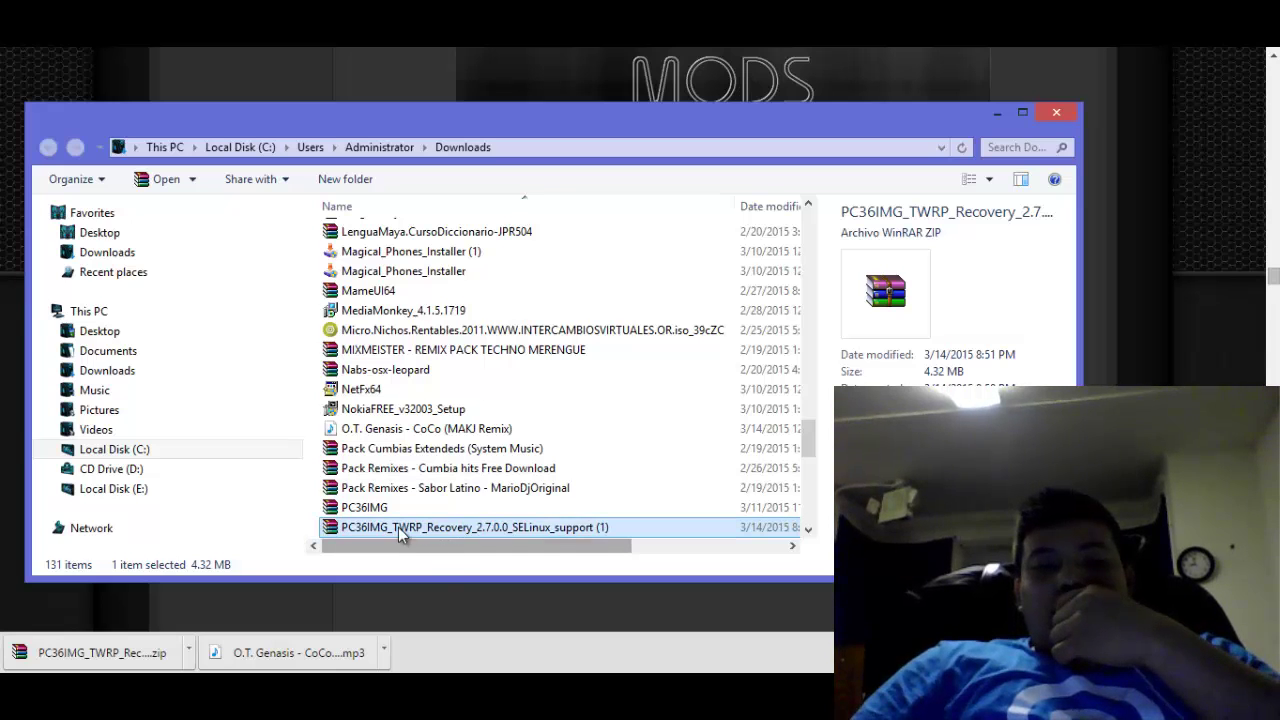
pyautogui.click(372, 510)
pyautogui.doubleClick(366, 508)
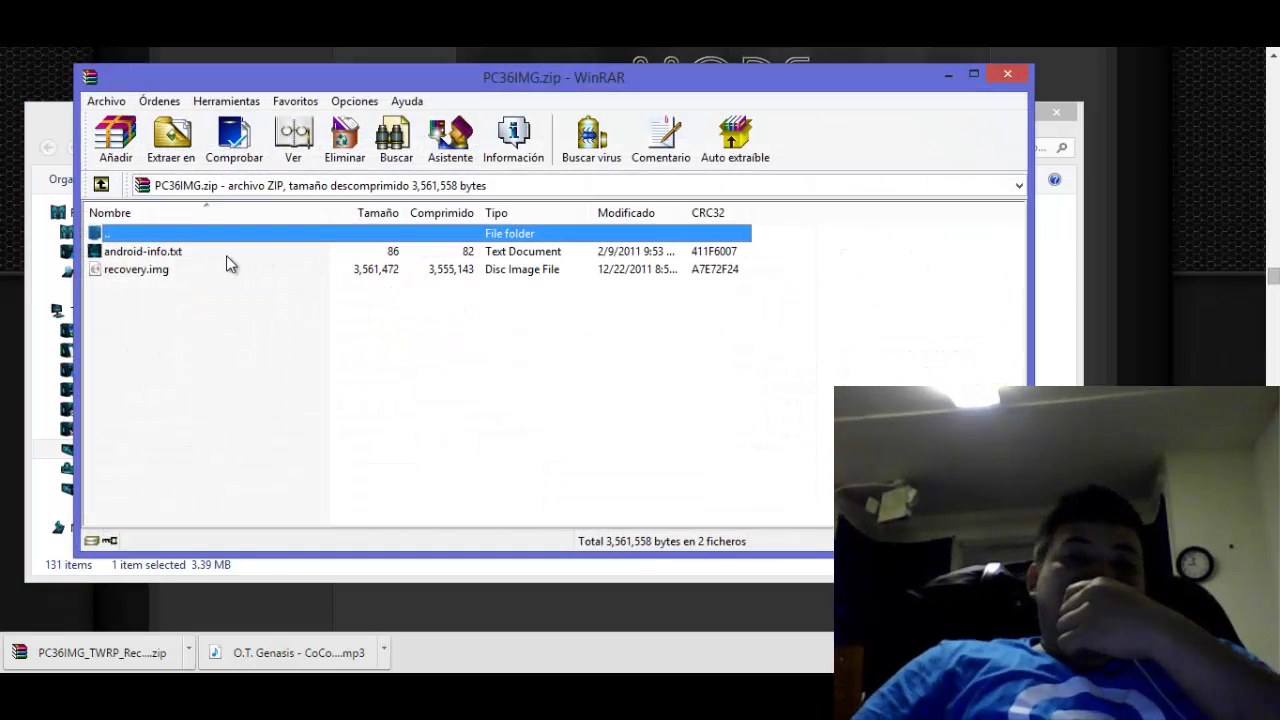
pyautogui.click(221, 252)
pyautogui.click(210, 272)
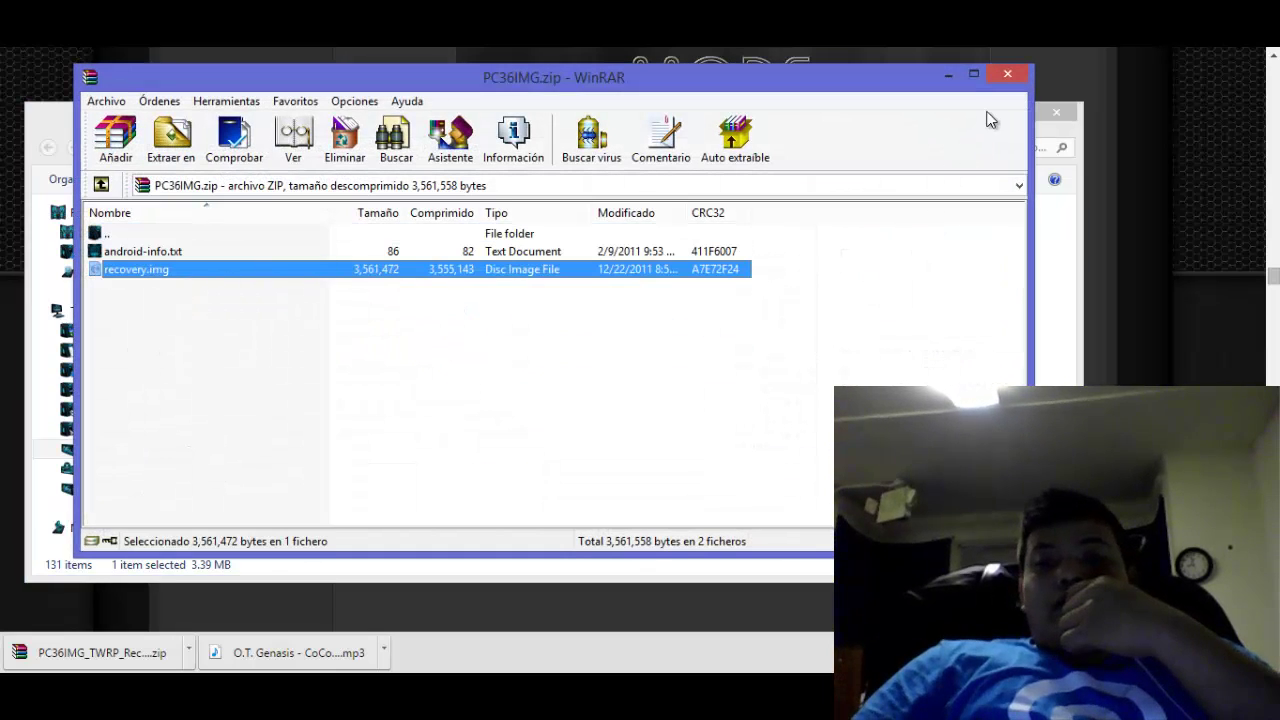
pyautogui.click(1007, 74)
# - Rename the TWRP recovery zip to just PC36IMG
pyautogui.click(531, 530)
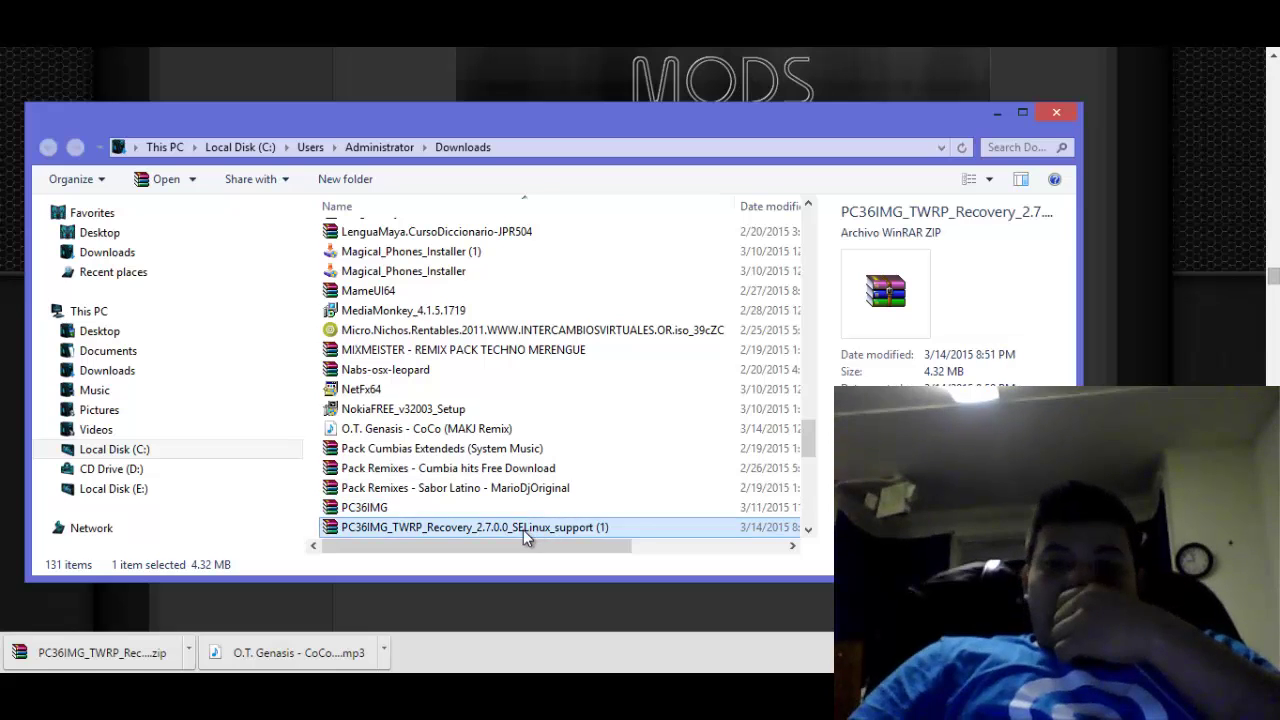
pyautogui.click(525, 533)
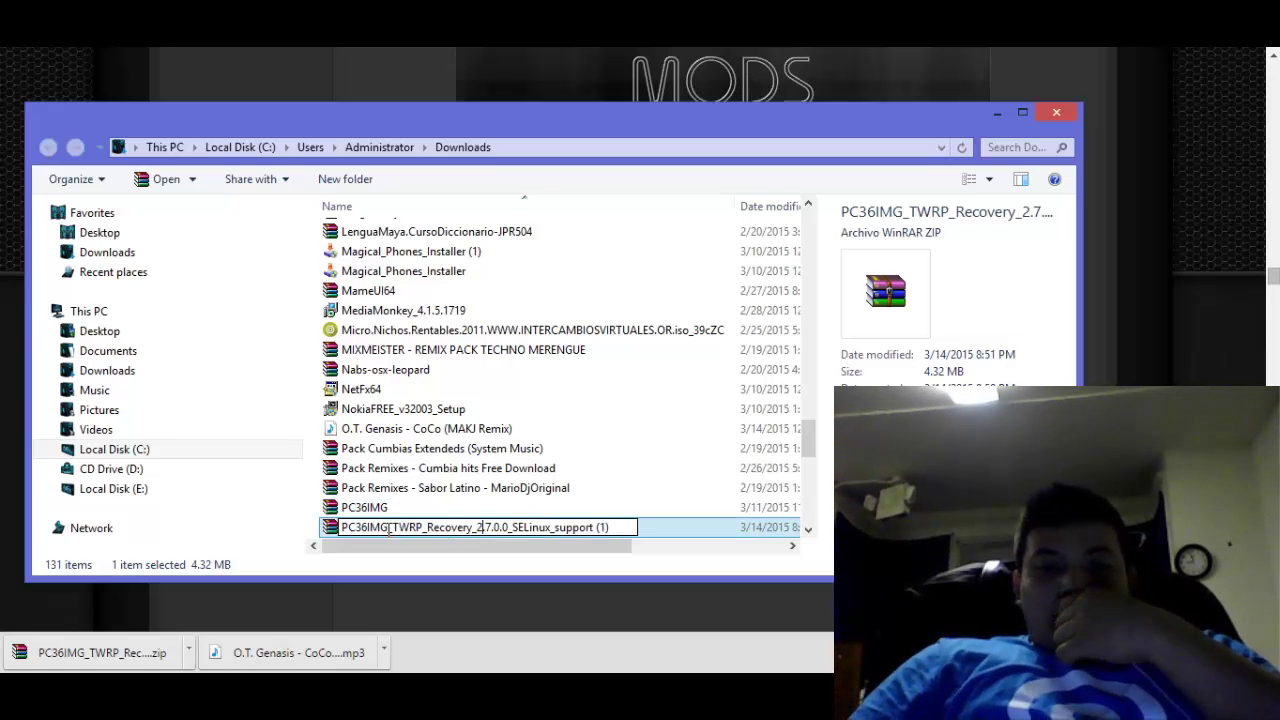
pyautogui.moveTo(388, 528); pyautogui.dragTo(576, 529)
pyautogui.press('BackSpace')
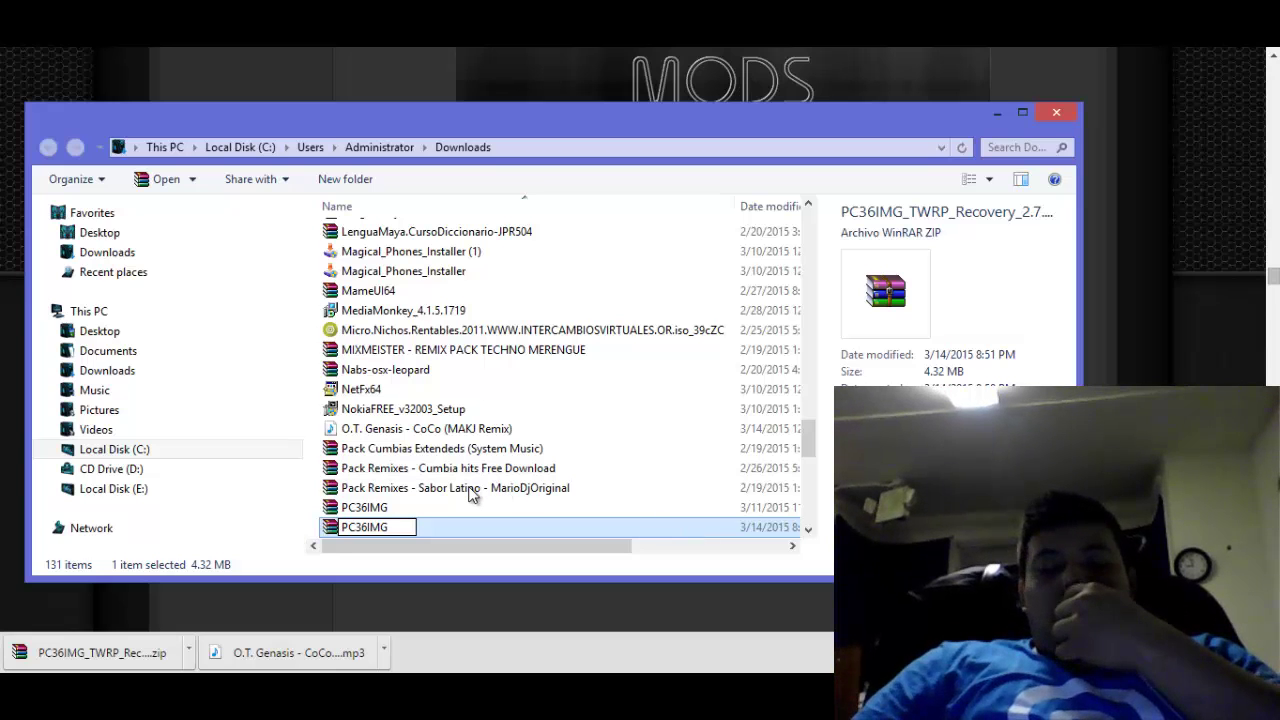
pyautogui.press('Return')
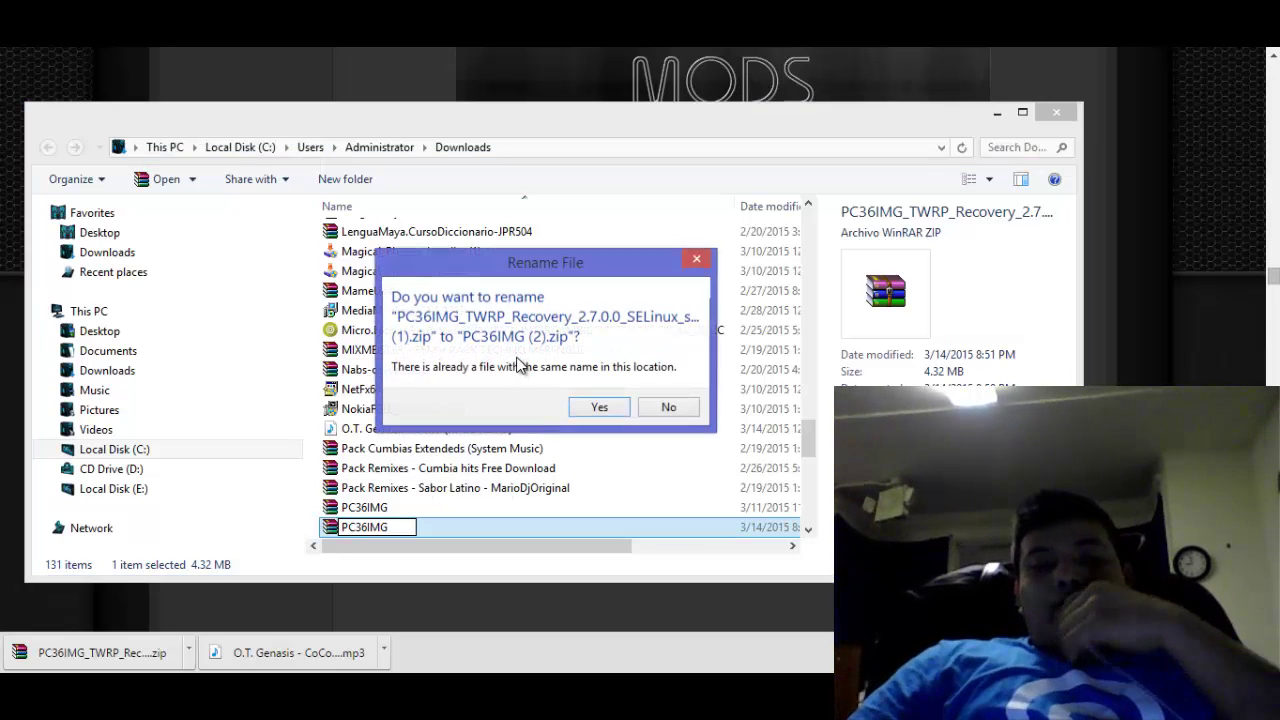
# - Decline renaming to PC36IMG (2).zip, keeping the TWRP zip's original long name
pyautogui.click(658, 410)
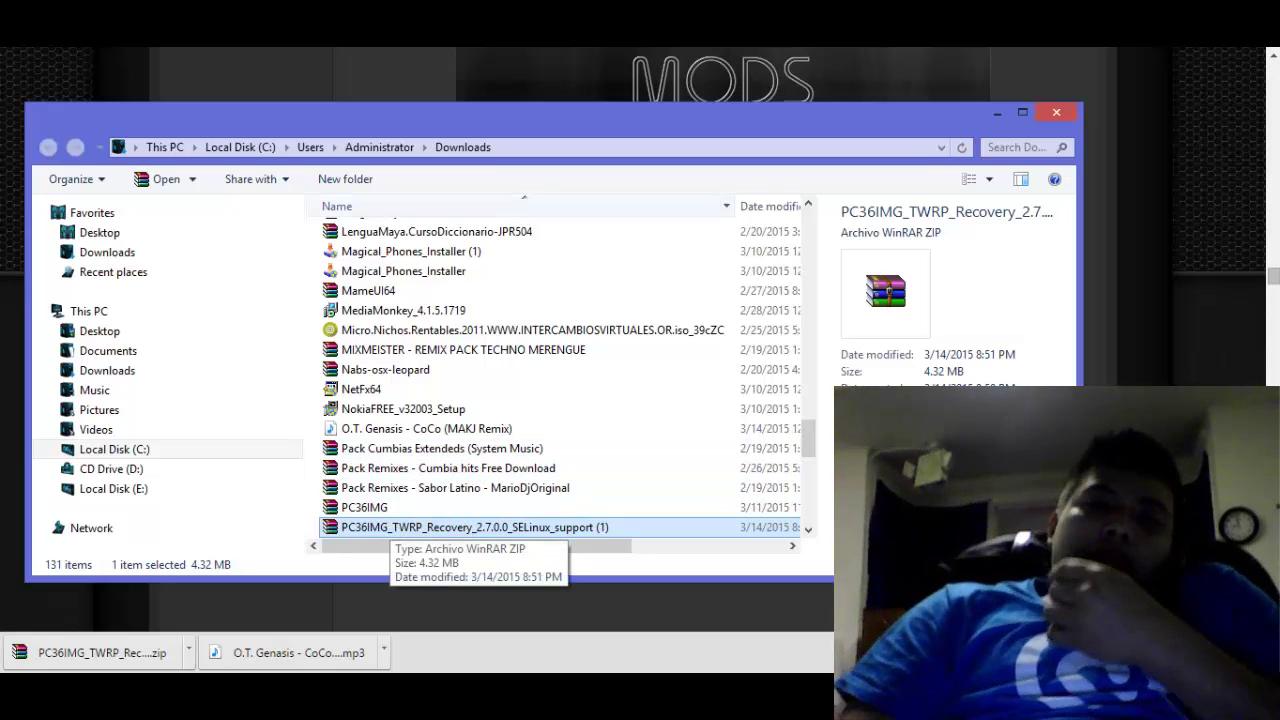
pyautogui.press('F9')
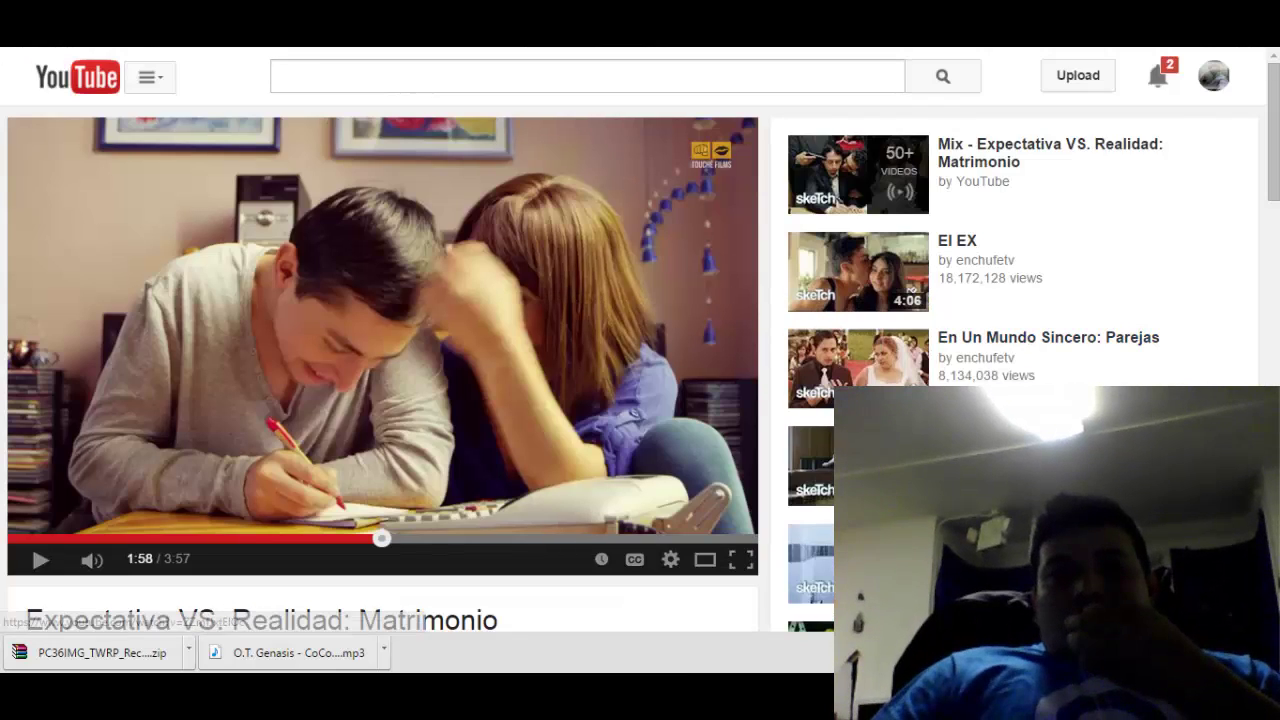
# - Switch from the YouTube video back to the Team Nocturnal thread at its Thanks To section
pyautogui.press('F9')
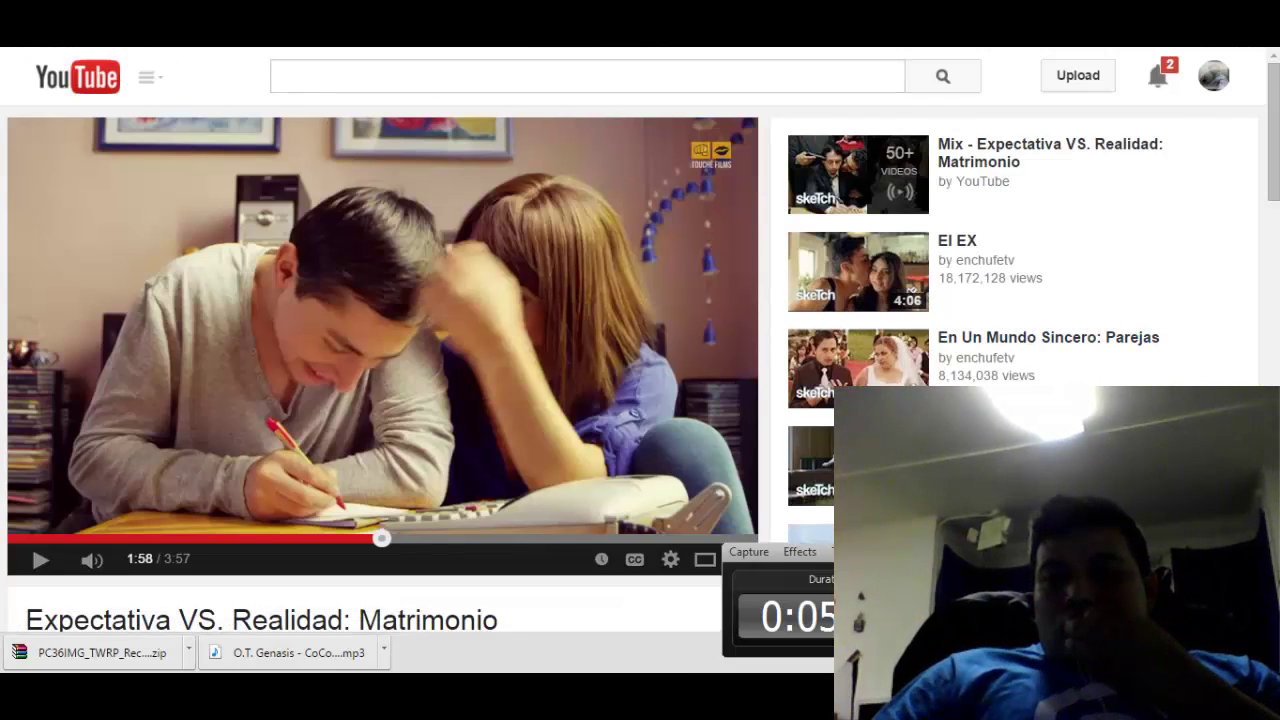
pyautogui.press('F9')
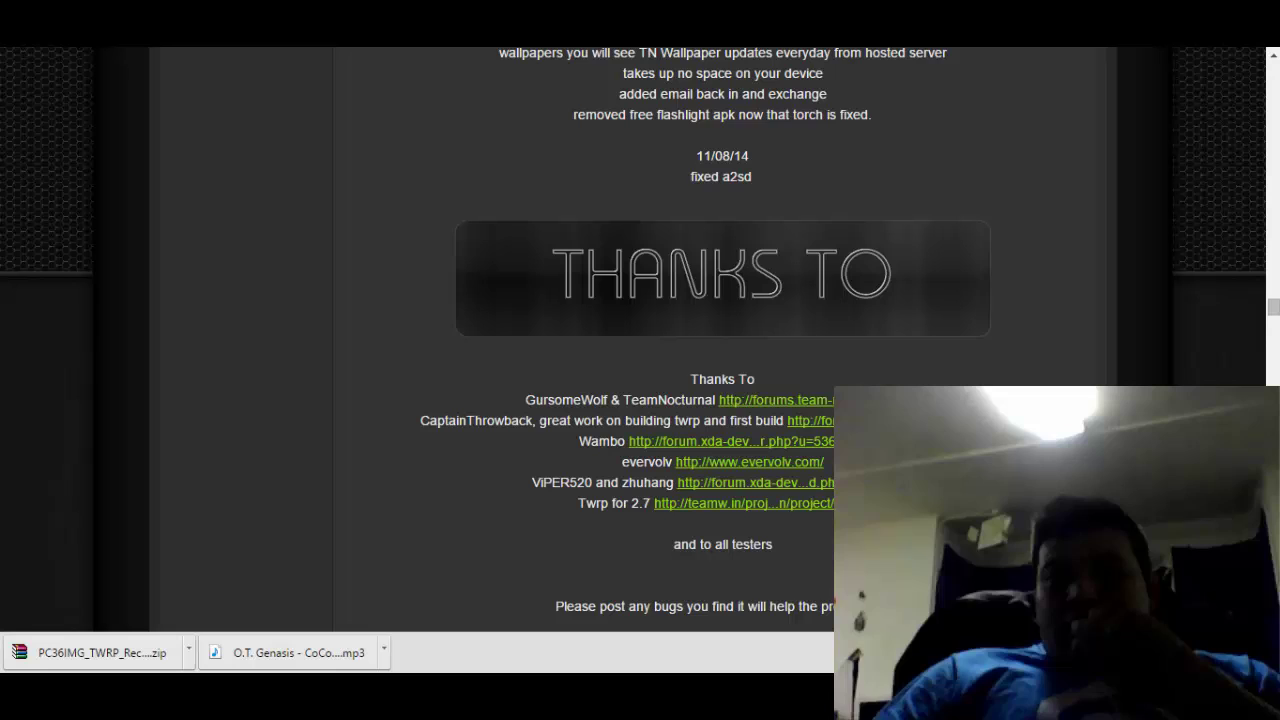
# - Reveal the 4.32 MB TWRP 2.7.0.0 recovery zip in the Downloads folder via the download bar
pyautogui.scroll(5, 1262, 240)
pyautogui.scroll(5, 1252, 163)
pyautogui.scroll(5, 1249, 145)
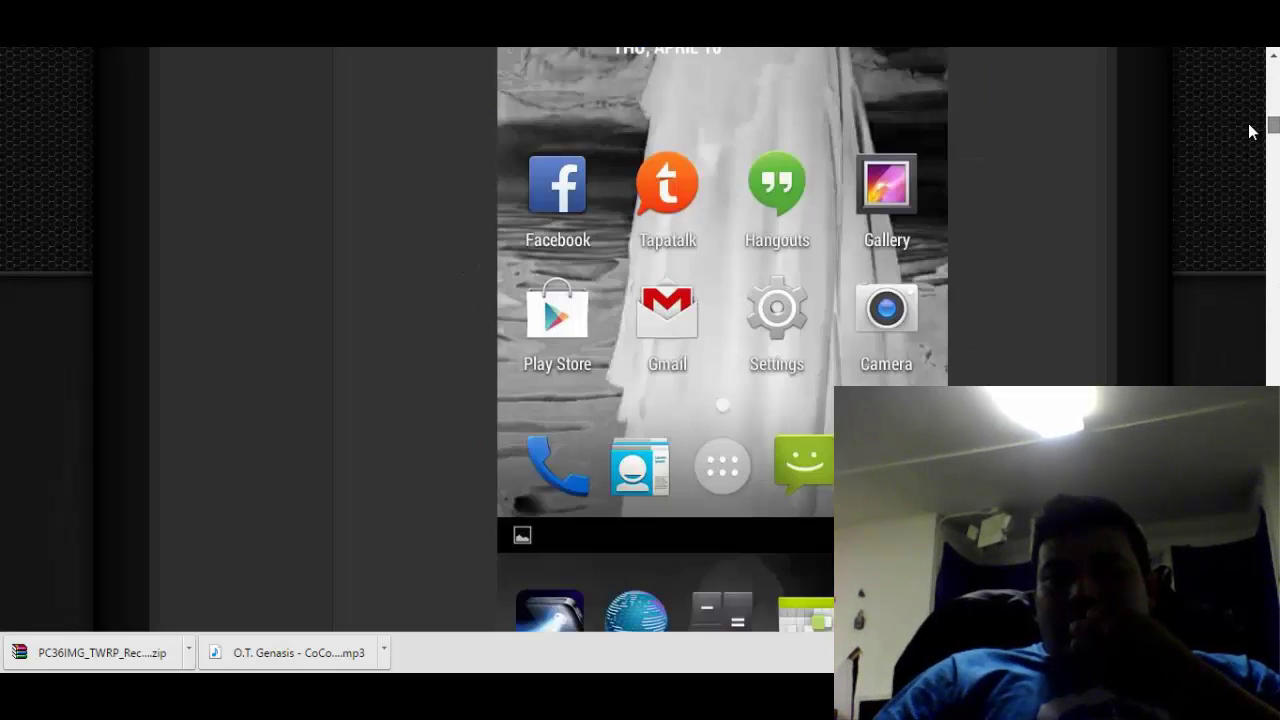
pyautogui.scroll(5, 1247, 100)
pyautogui.scroll(10, 1242, 80)
pyautogui.scroll(-10, 1264, 165)
pyautogui.scroll(-5, 1266, 190)
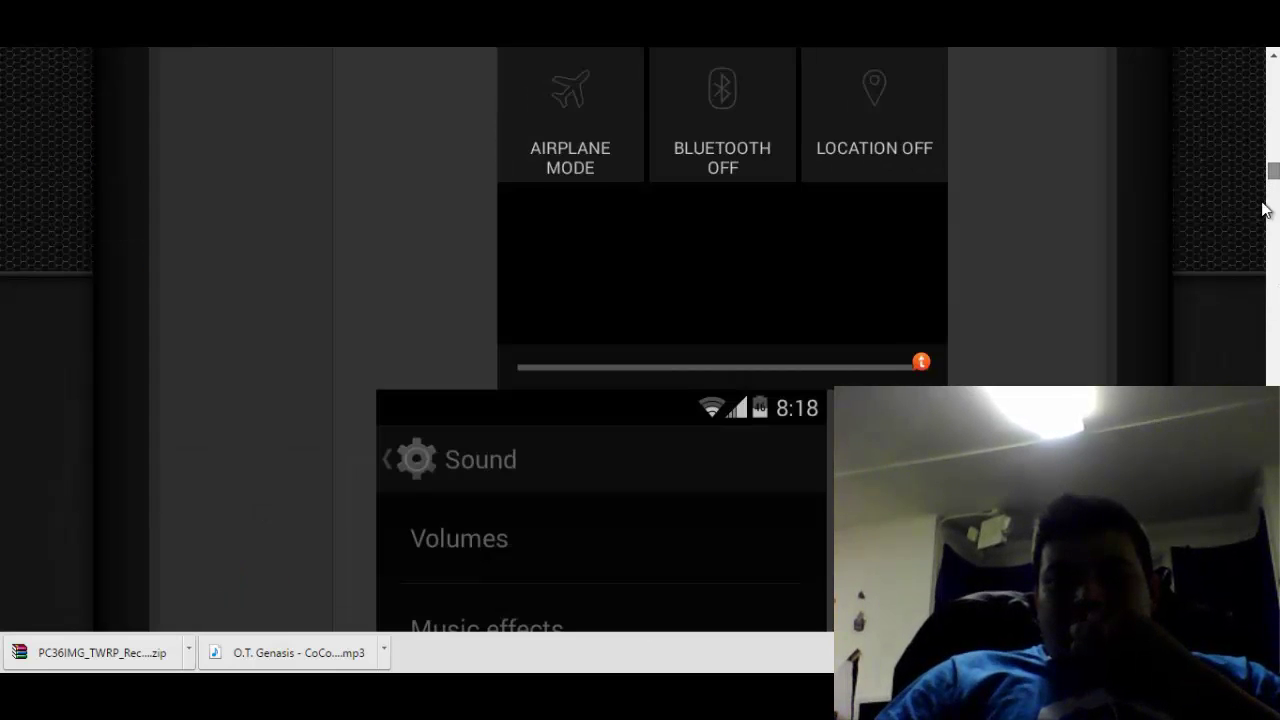
pyautogui.scroll(-3, 1263, 230)
pyautogui.scroll(-10, 1262, 252)
pyautogui.scroll(3, 1262, 250)
pyautogui.scroll(3, 1260, 245)
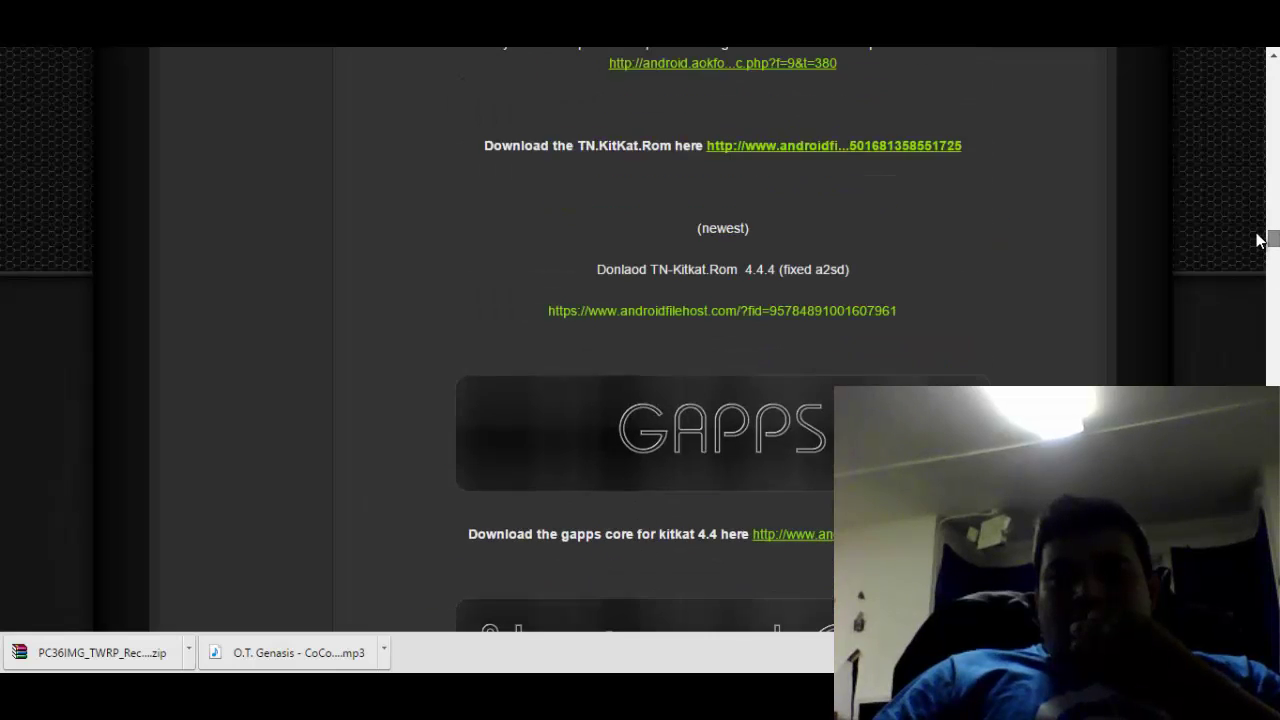
pyautogui.scroll(3, 1258, 240)
pyautogui.scroll(-1, 1256, 242)
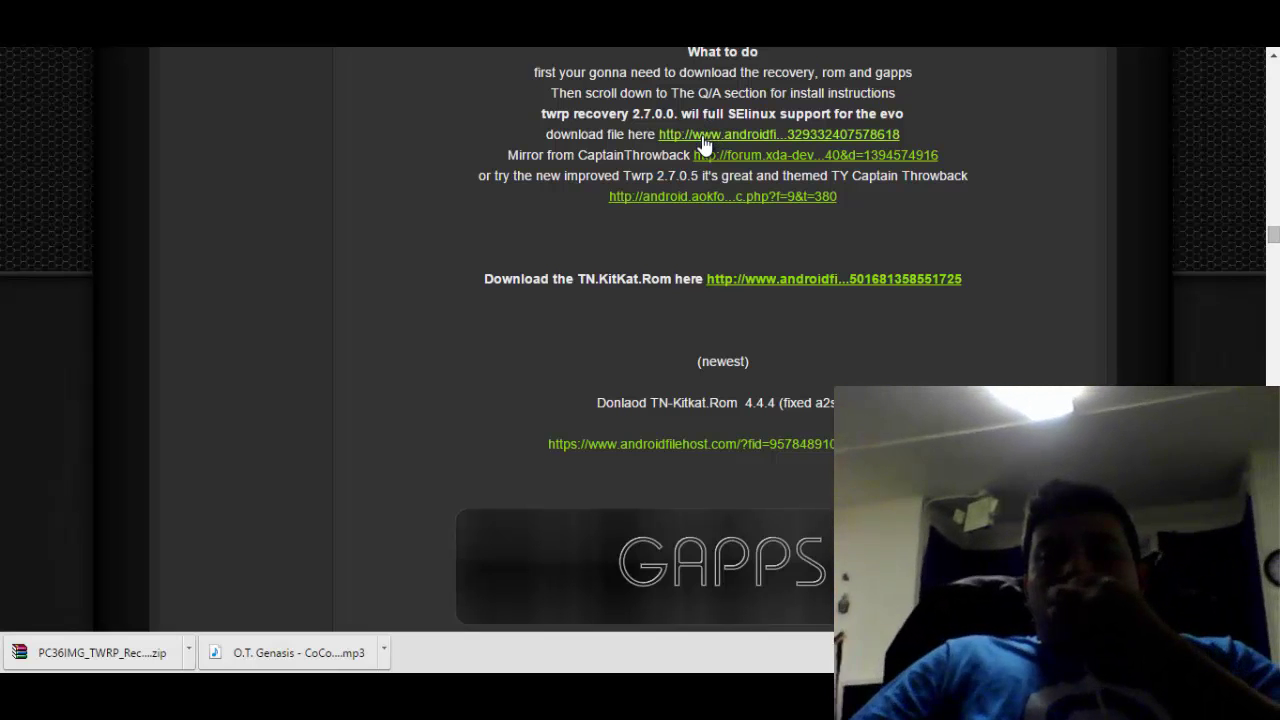
pyautogui.click(190, 654)
pyautogui.click(262, 590)
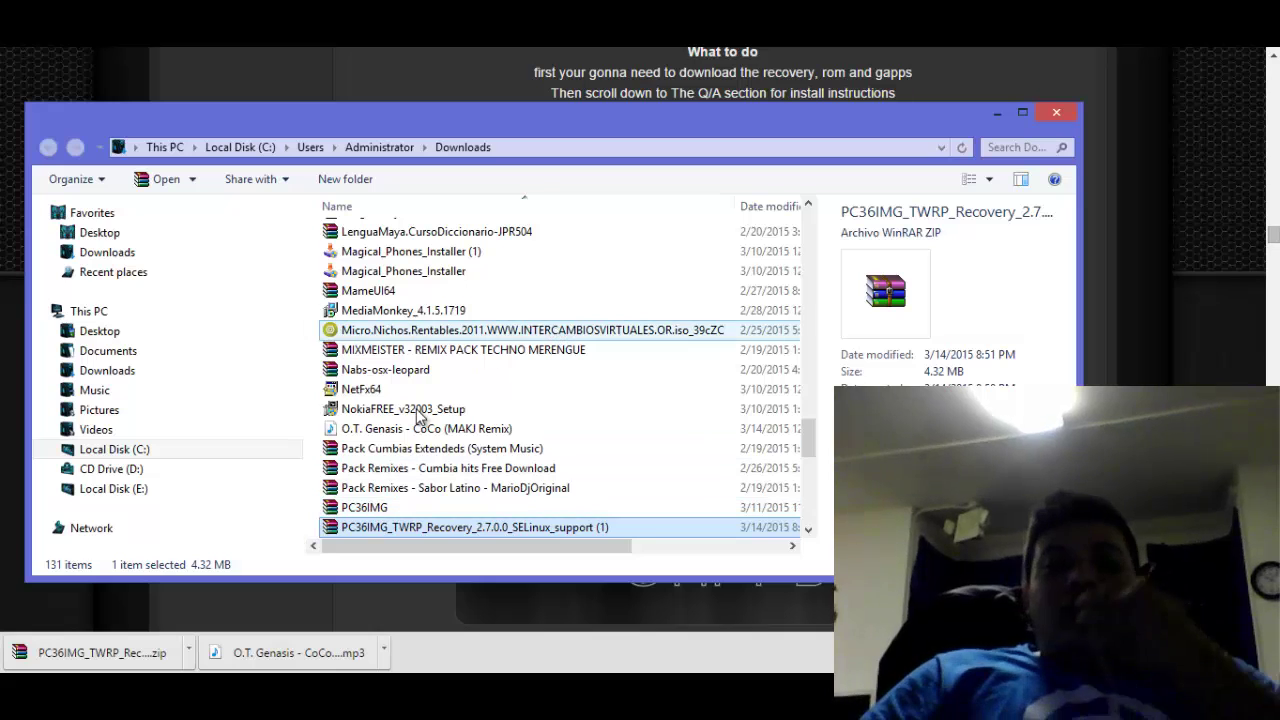
# - Drag PC36IMG from Downloads onto Local Disk (E:), then minimize the Downloads window
pyautogui.click(362, 510)
pyautogui.moveTo(362, 510)
pyautogui.mouseDown()
pyautogui.moveTo(112, 498)
pyautogui.moveTo(133, 270)
pyautogui.moveTo(368, 488)
pyautogui.mouseUp()
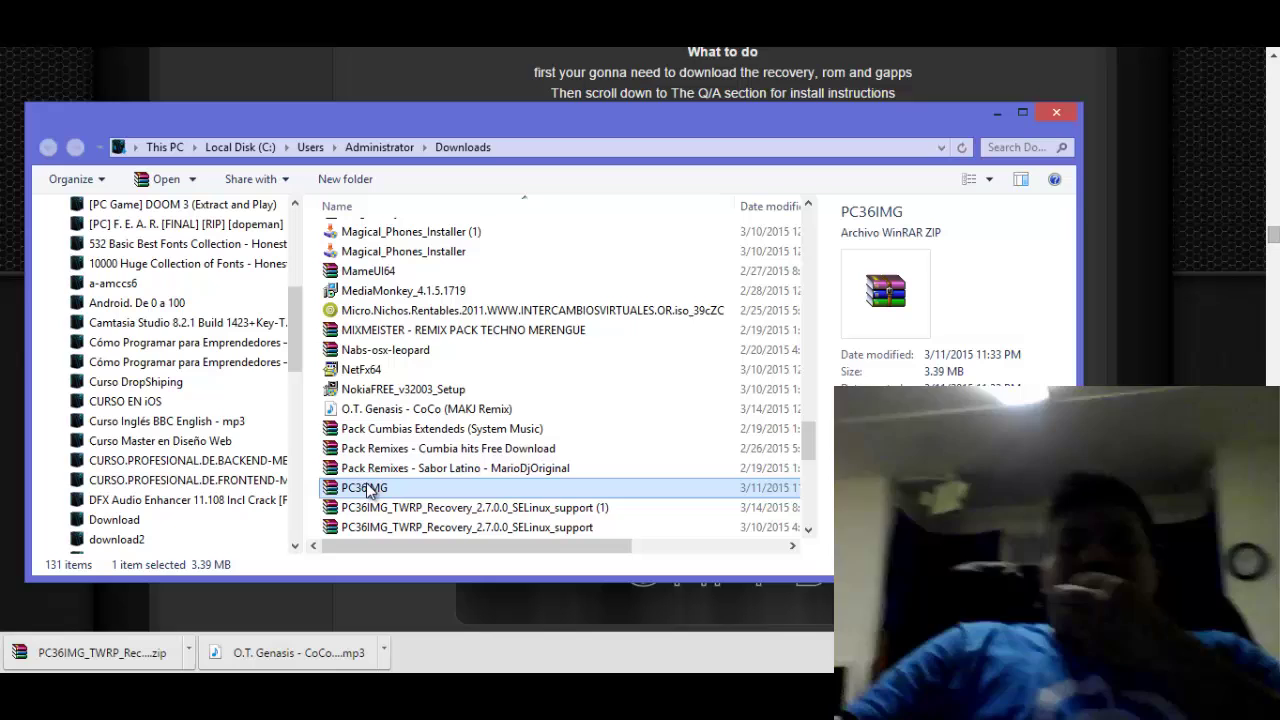
pyautogui.click(998, 113)
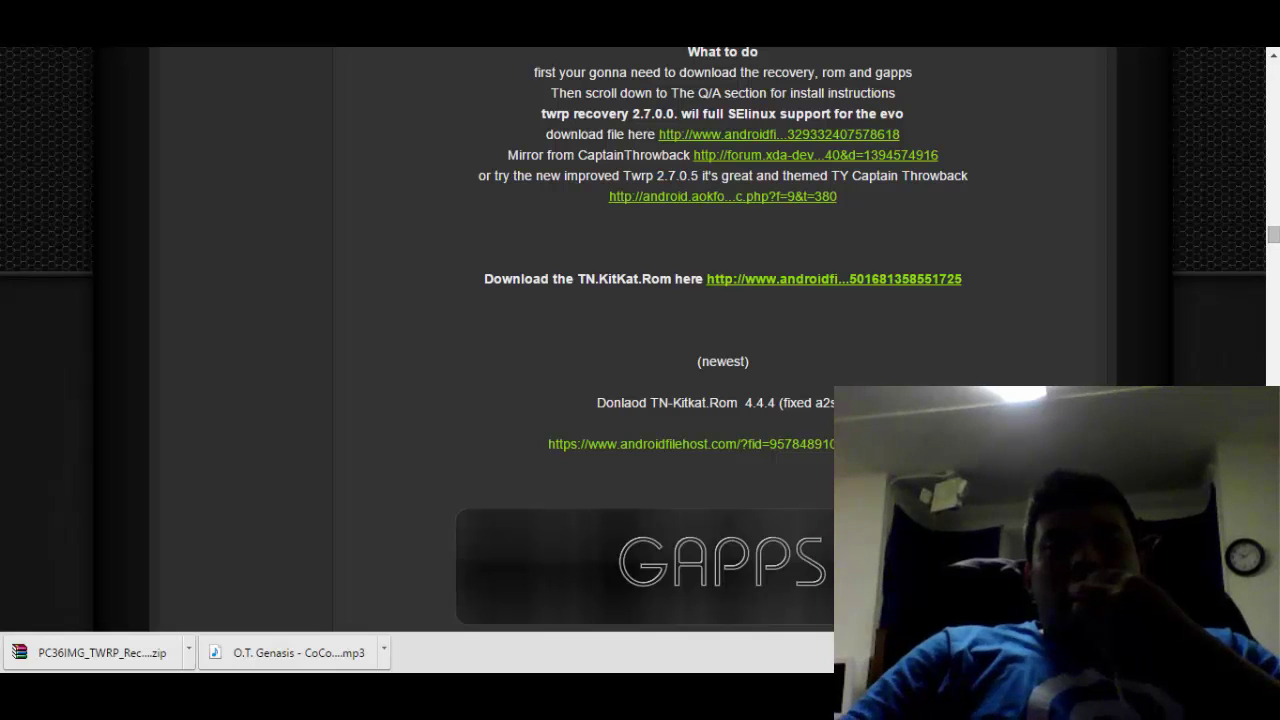
# - On the HTC Evo Hacks tab, play the TWRP install tutorial from 1:55 with sound muted
pyautogui.hotkey('ctrl', 'Tab')
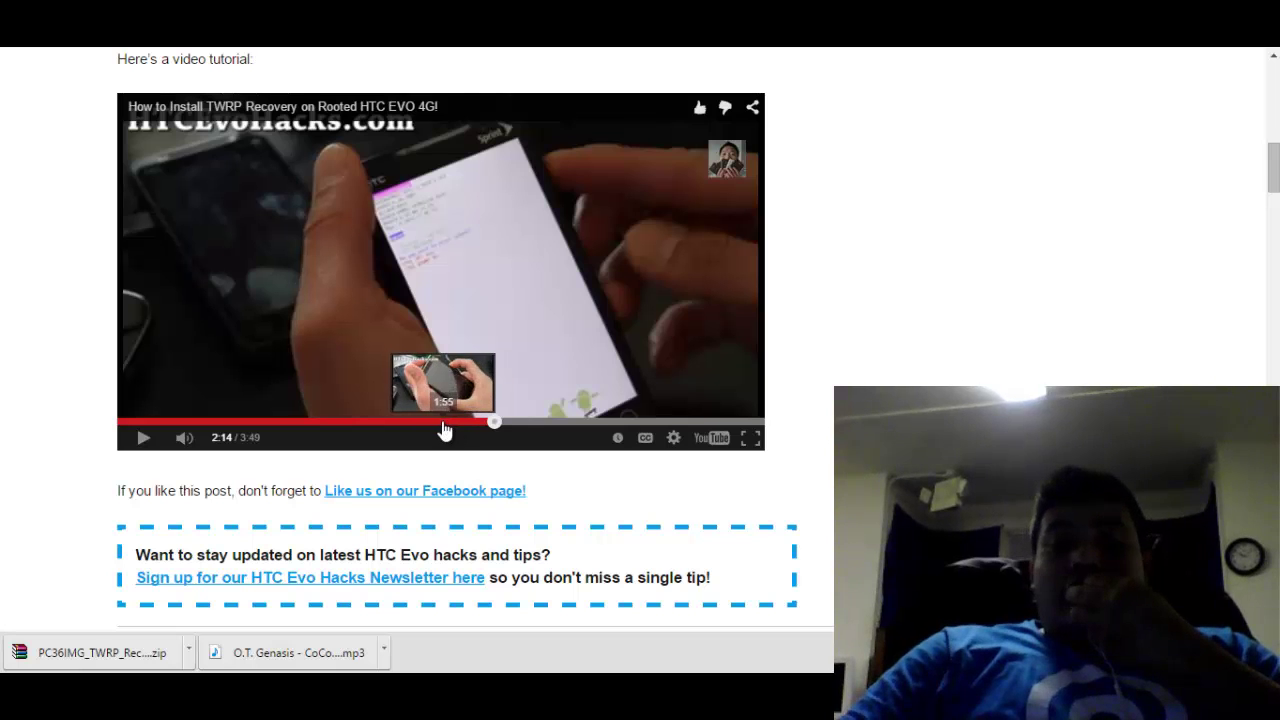
pyautogui.click(443, 424)
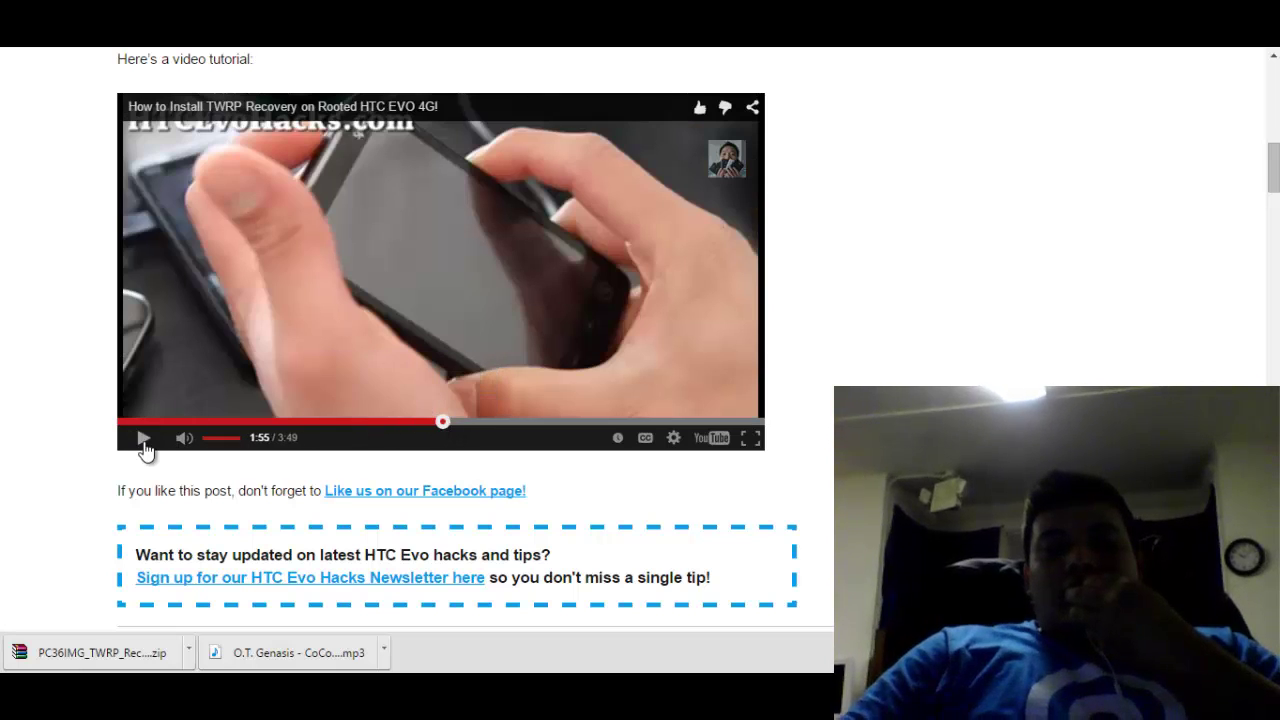
pyautogui.click(144, 445)
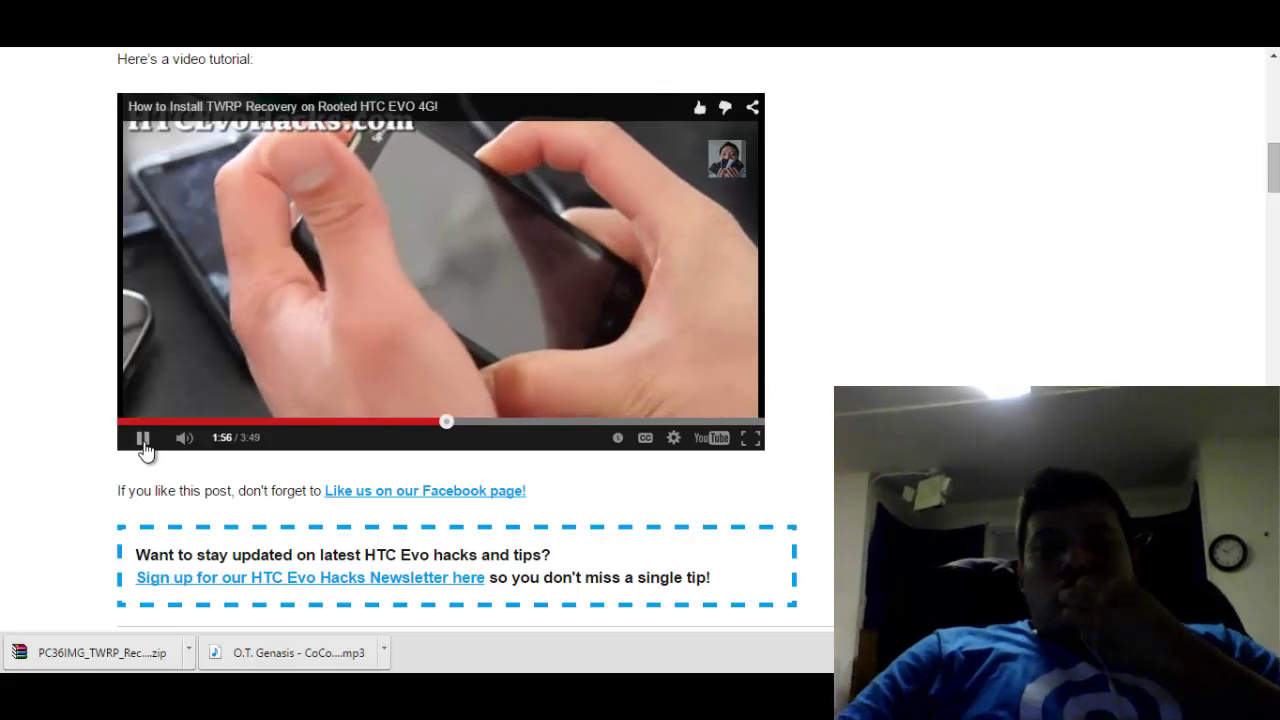
pyautogui.click(144, 445)
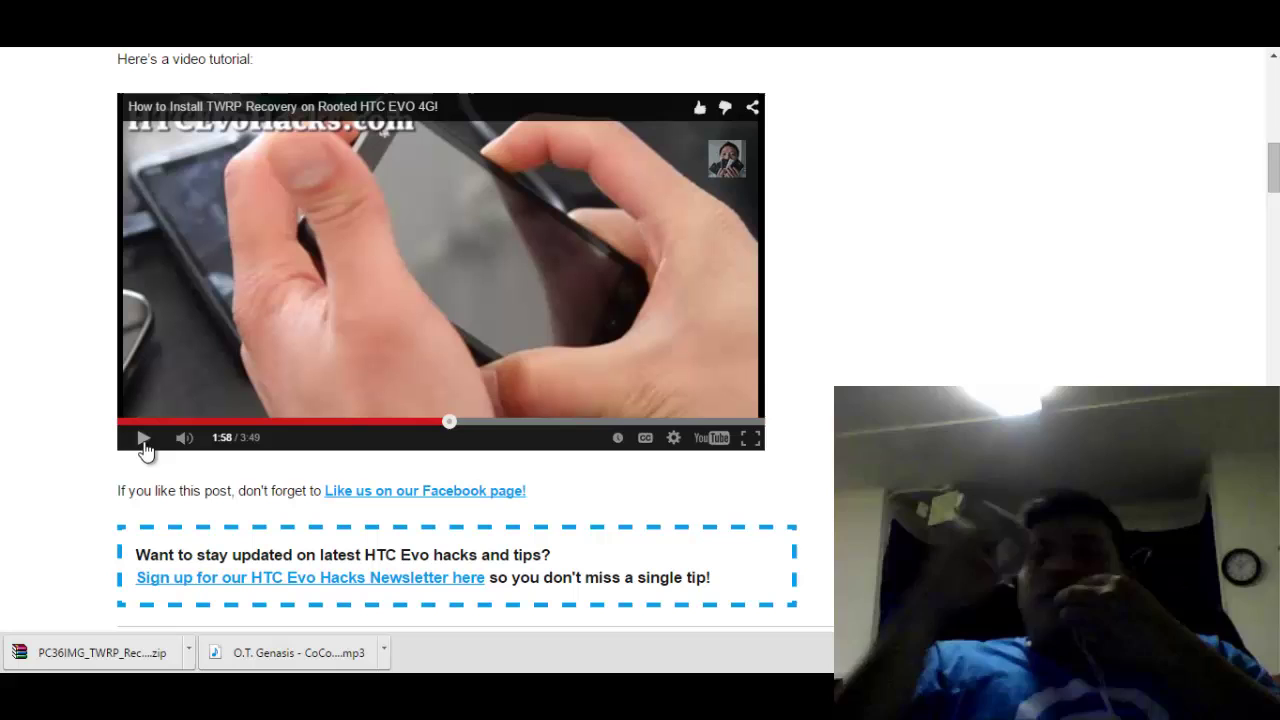
pyautogui.click(143, 440)
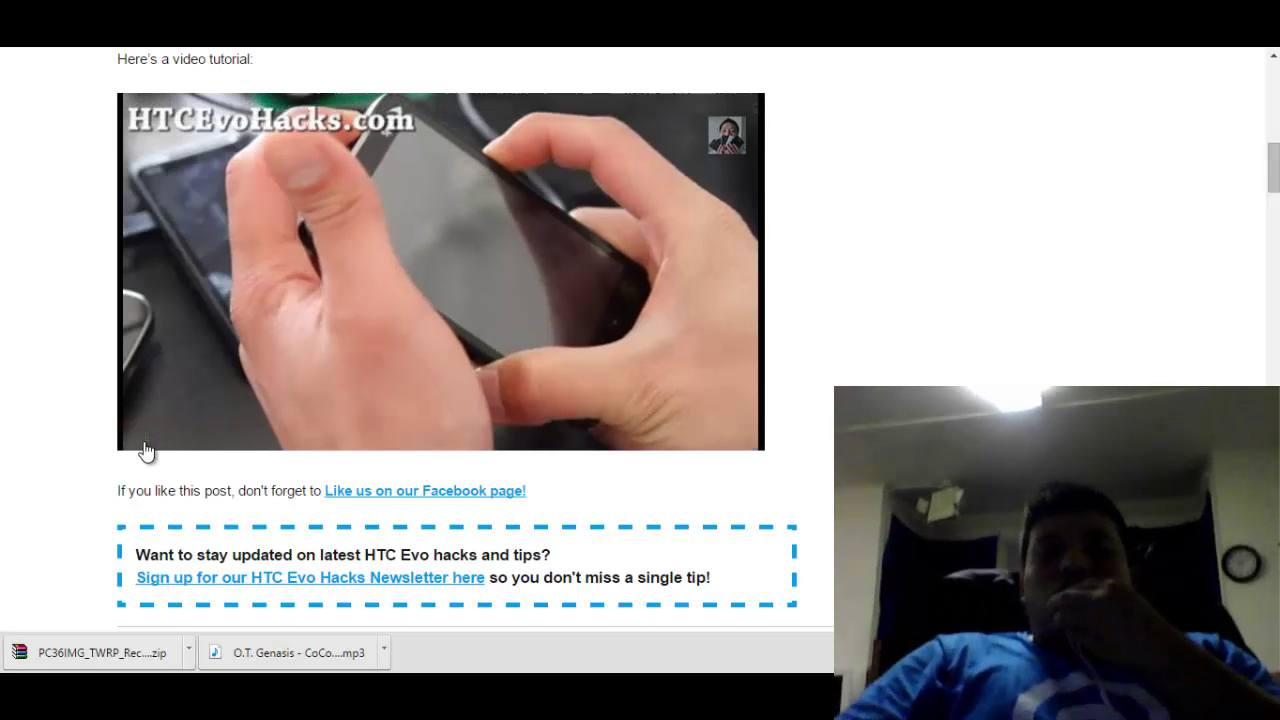
pyautogui.click(185, 438)
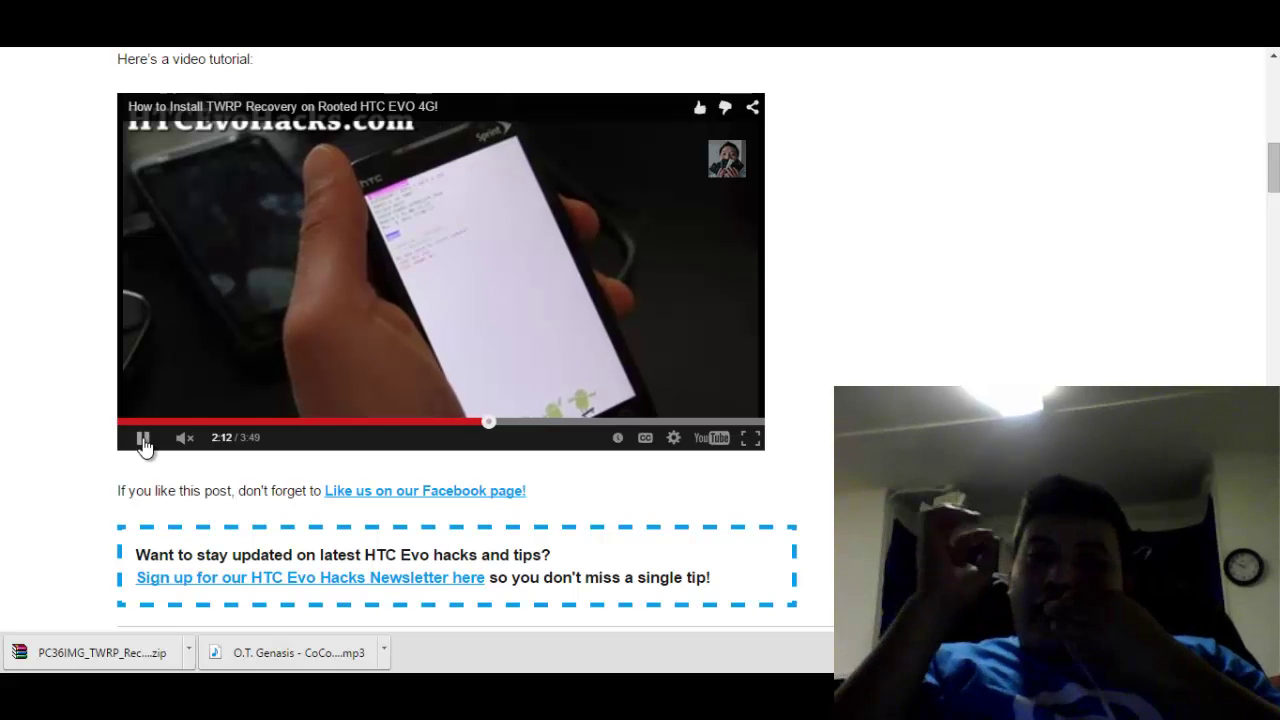
# - Pause and resume the HTC Evo Hacks tutorial between 2:13 and 2:24, letting it play on to 2:38
pyautogui.click(143, 440)
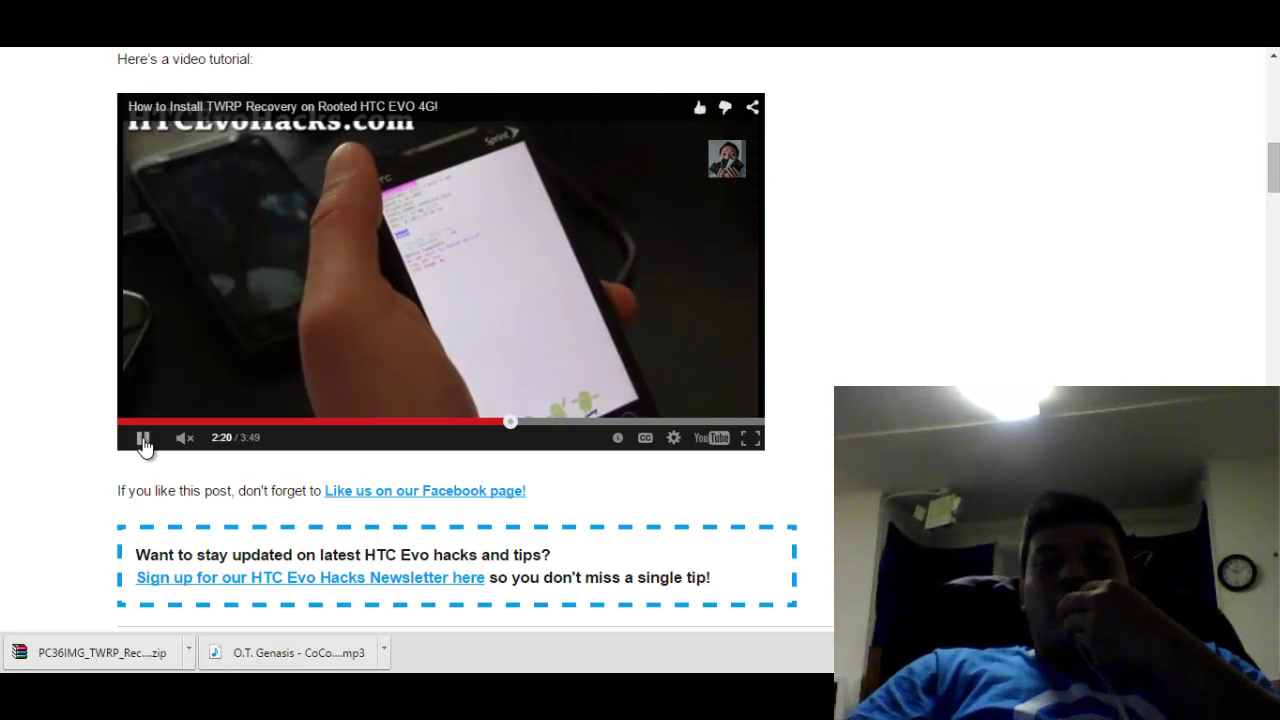
pyautogui.click(143, 438)
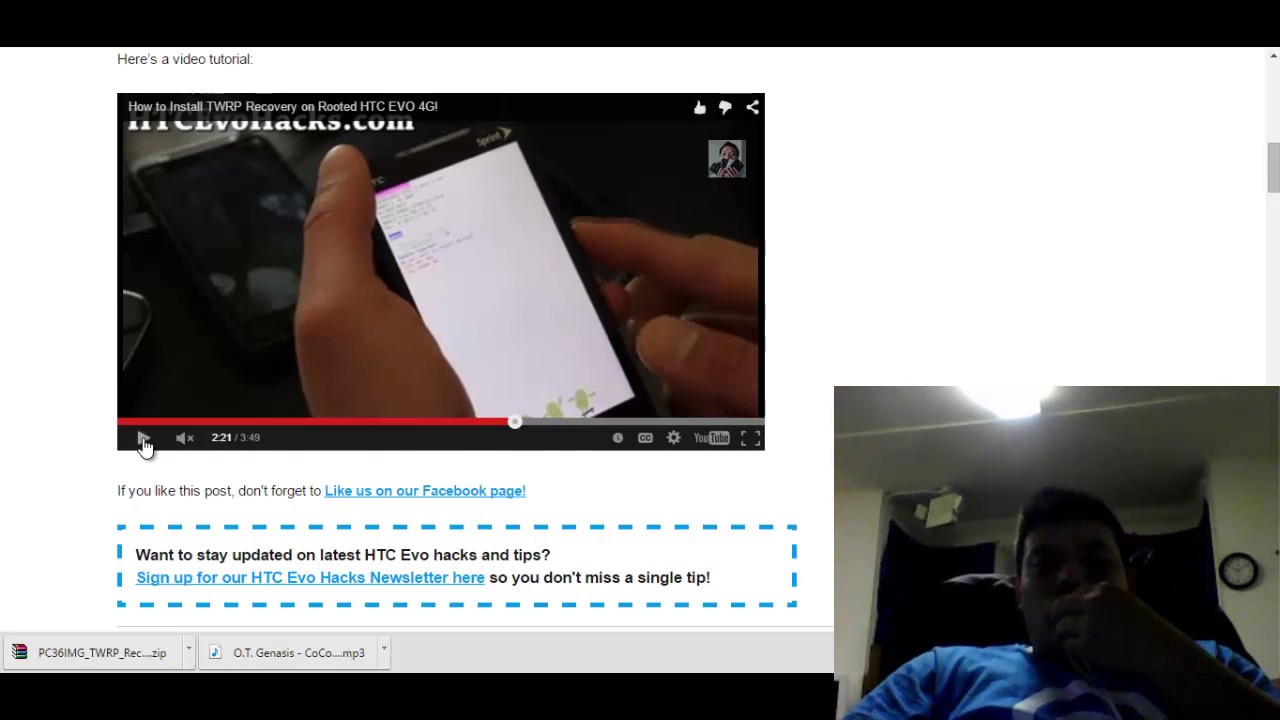
pyautogui.click(144, 440)
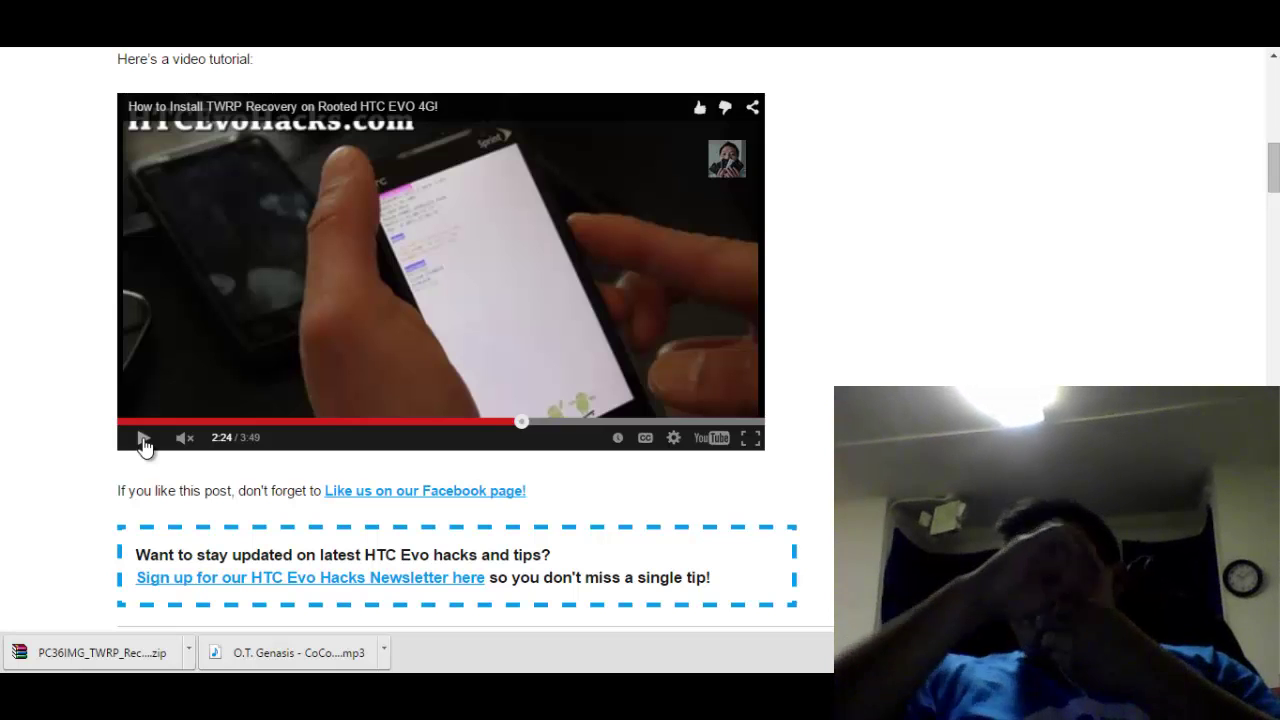
pyautogui.click(144, 442)
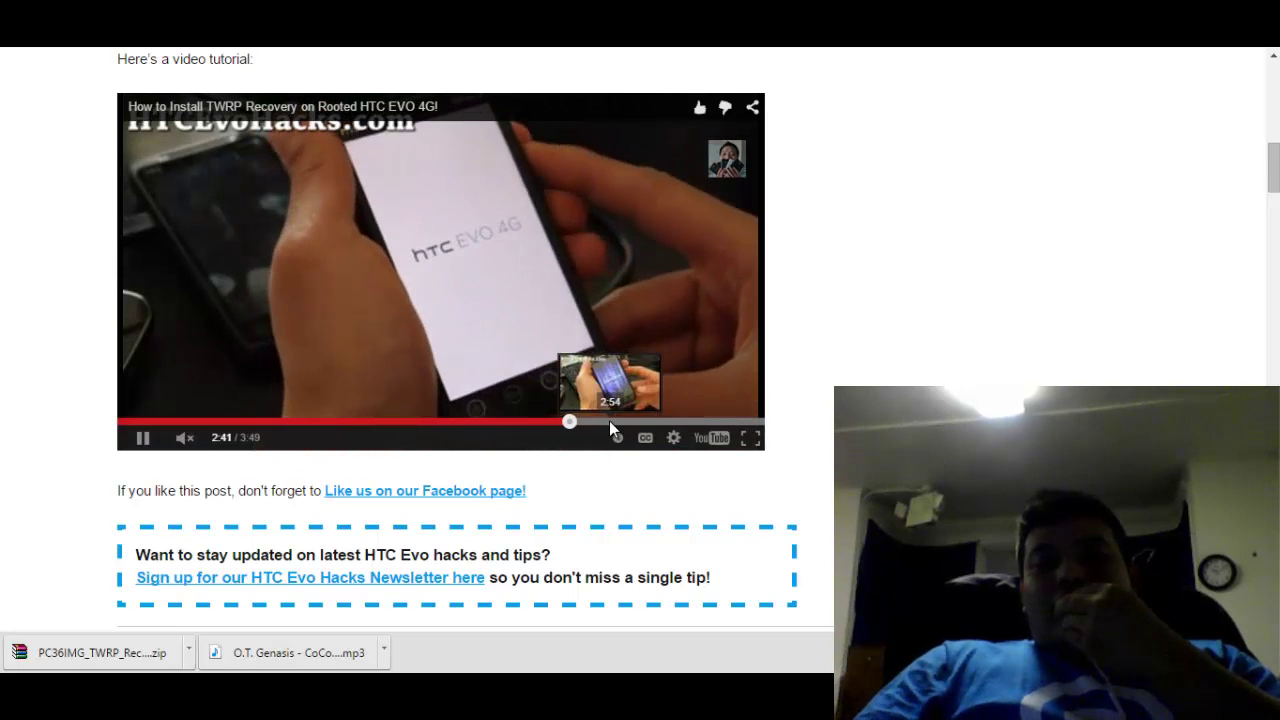
# - Jump the tutorial ahead to 2:54 and pause it at 3:24 on the TWRP recovery menu
pyautogui.click(609, 421)
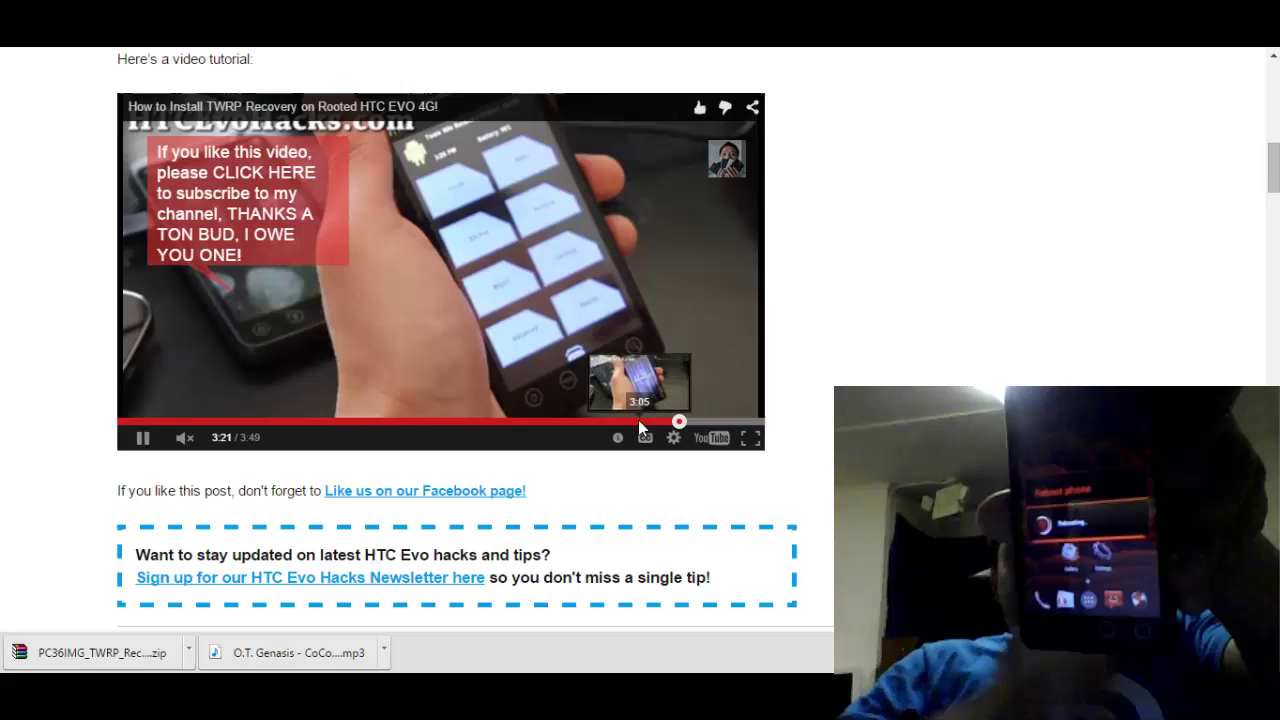
pyautogui.click(143, 440)
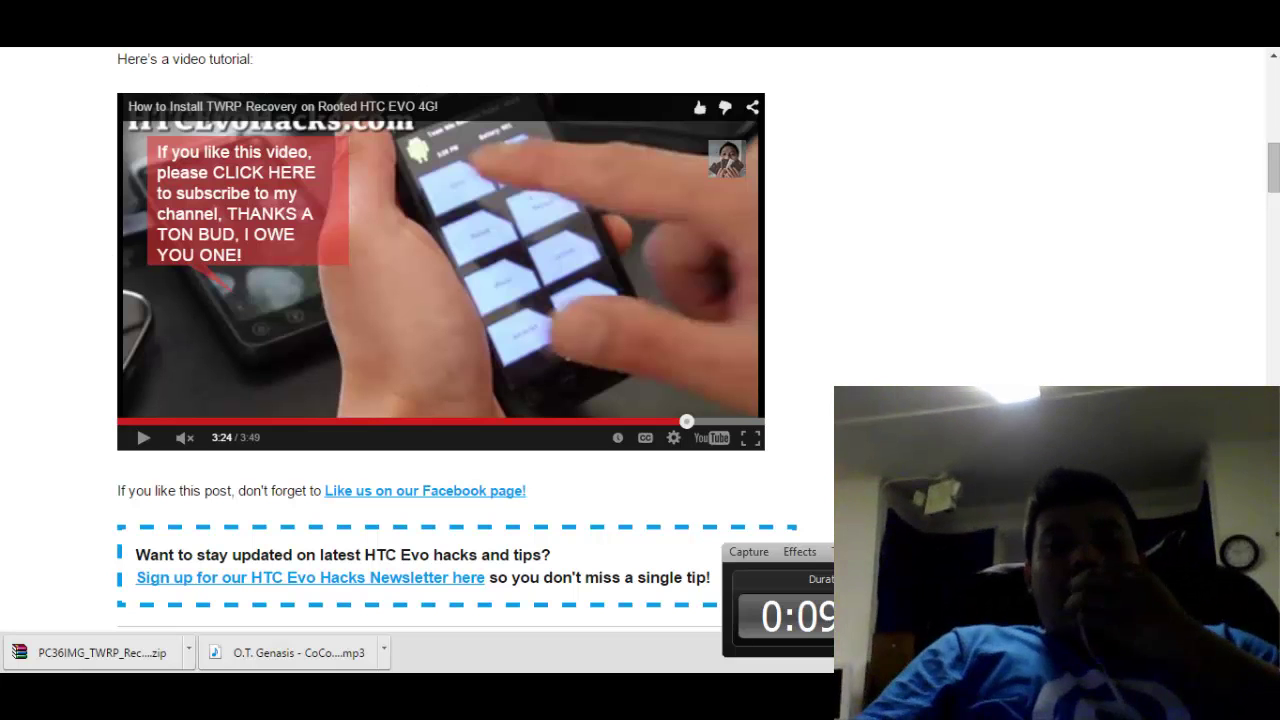
# - Return to the Team Nocturnal download post and scroll to the TN KitKat ROM and GApps download links
pyautogui.hotkey('ctrl', 'Tab')
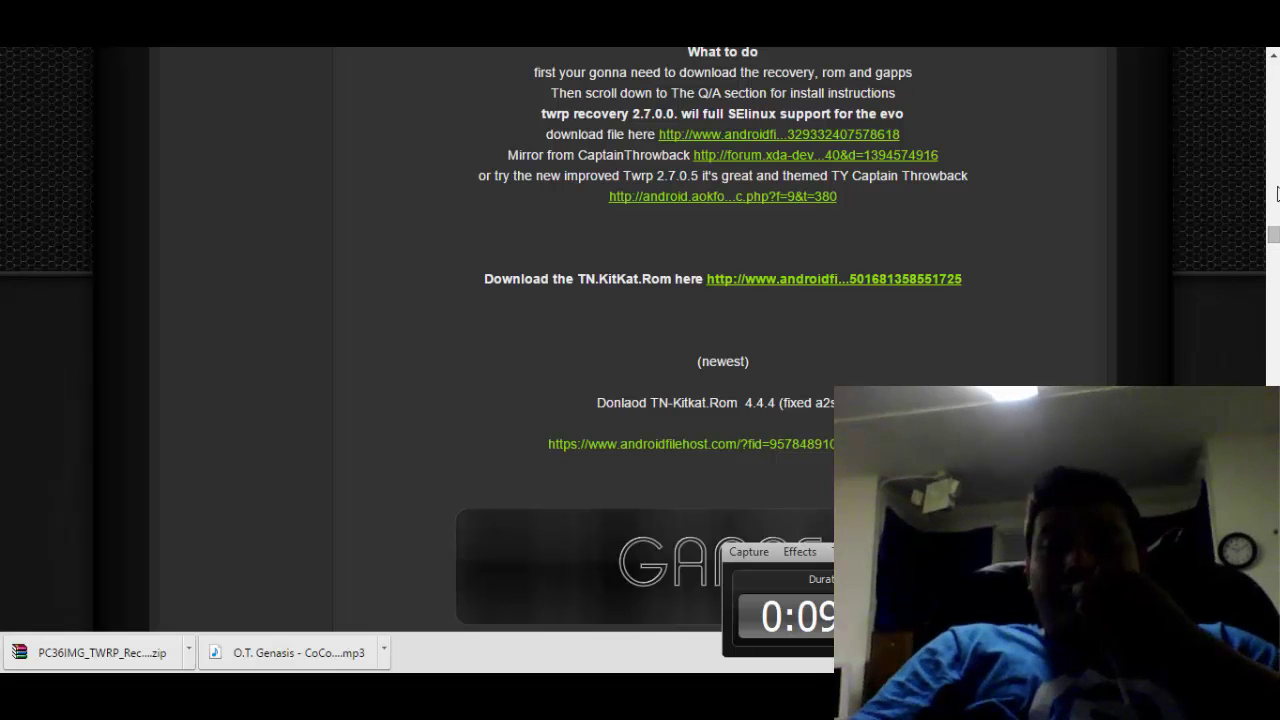
pyautogui.scroll(-4, 1274, 236)
pyautogui.scroll(5, 1274, 236)
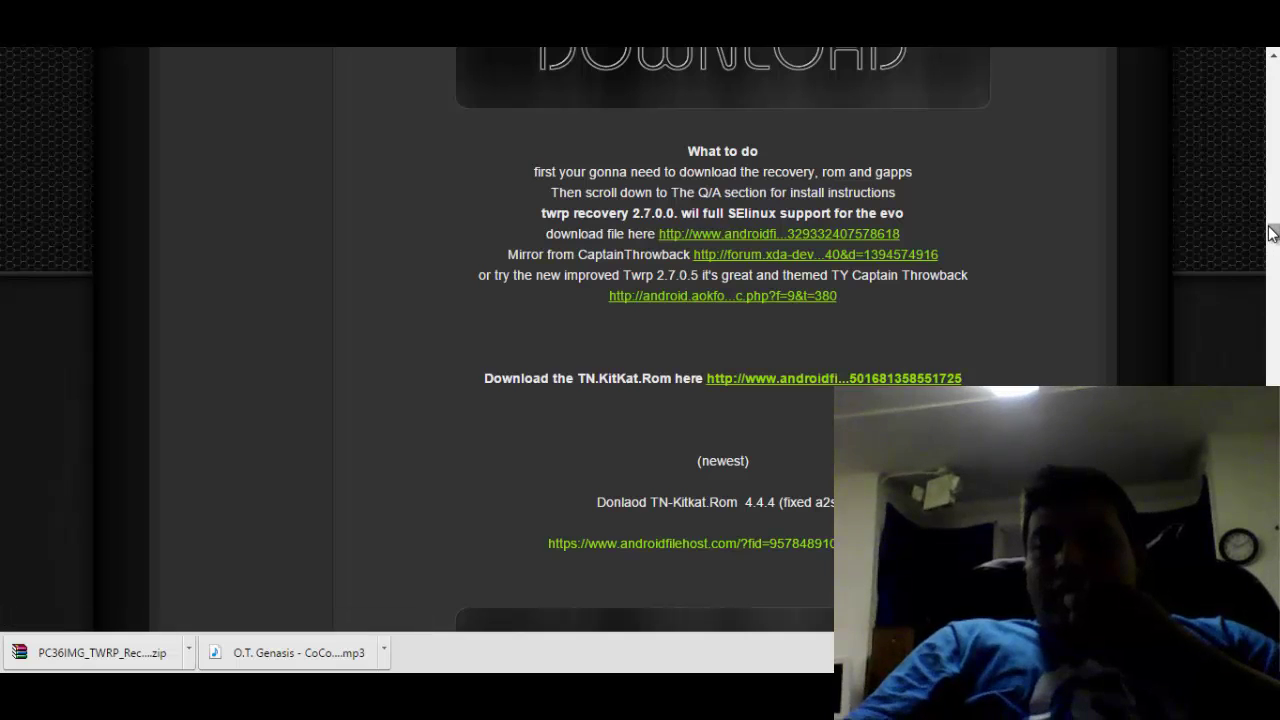
pyautogui.moveTo(1271, 233); pyautogui.dragTo(1158, 262)
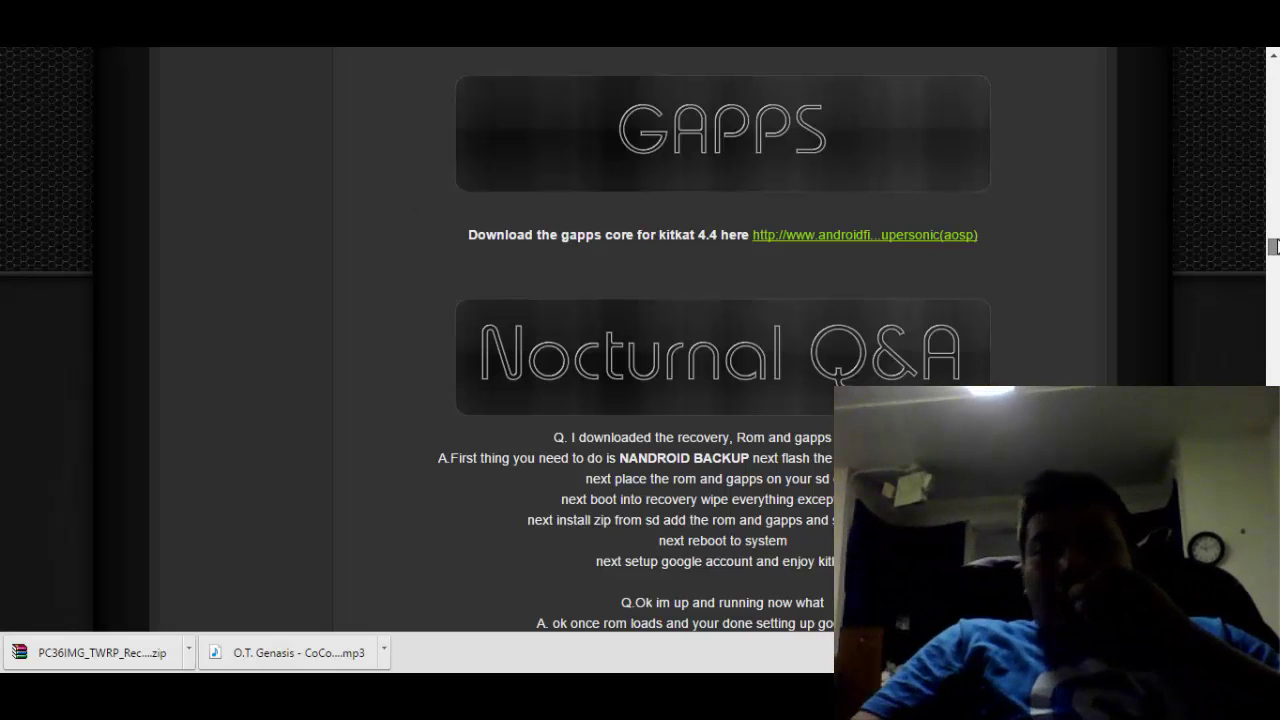
pyautogui.moveTo(1275, 247); pyautogui.dragTo(1276, 244)
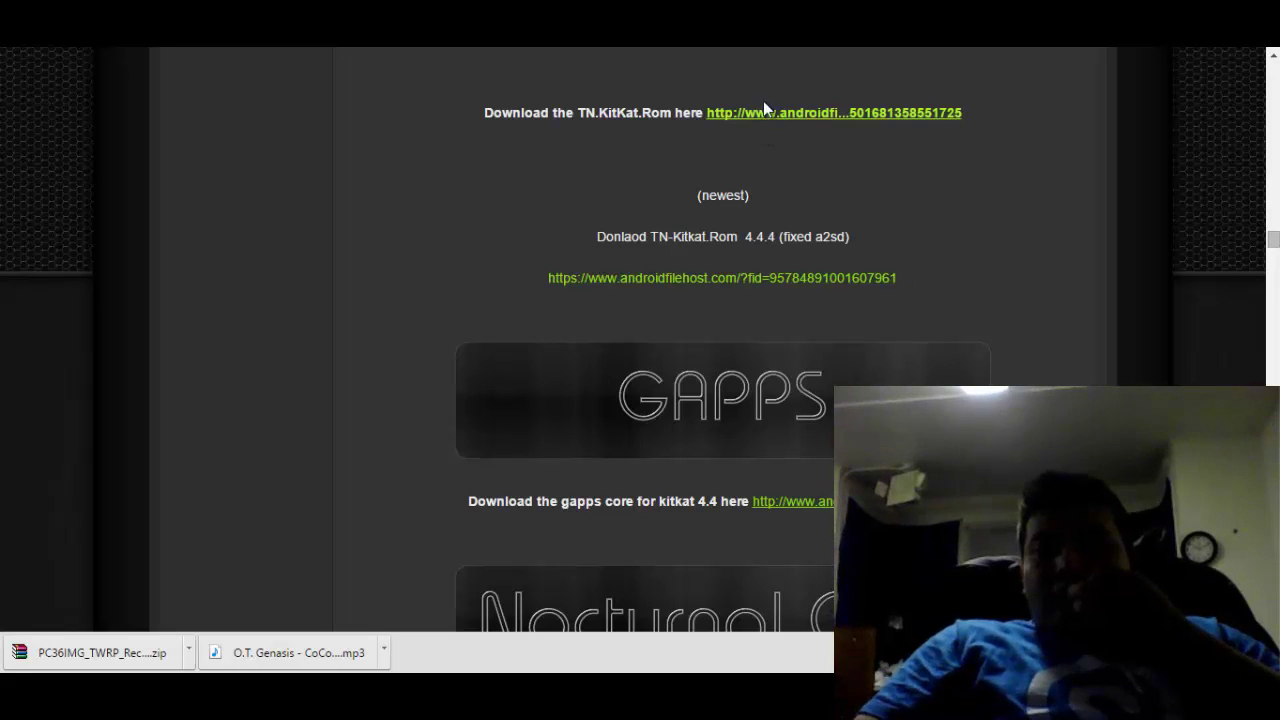